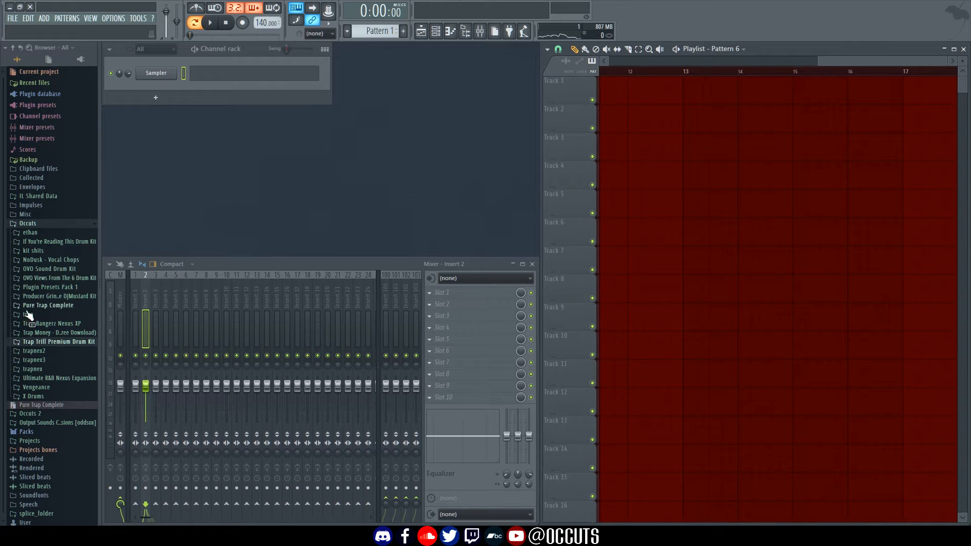
Preview and load 808 12 and SubBass 2 from the kit's 808's and Subbass folder into the Channel rack
{"action": "left_click", "coordinate": [71, 342]}
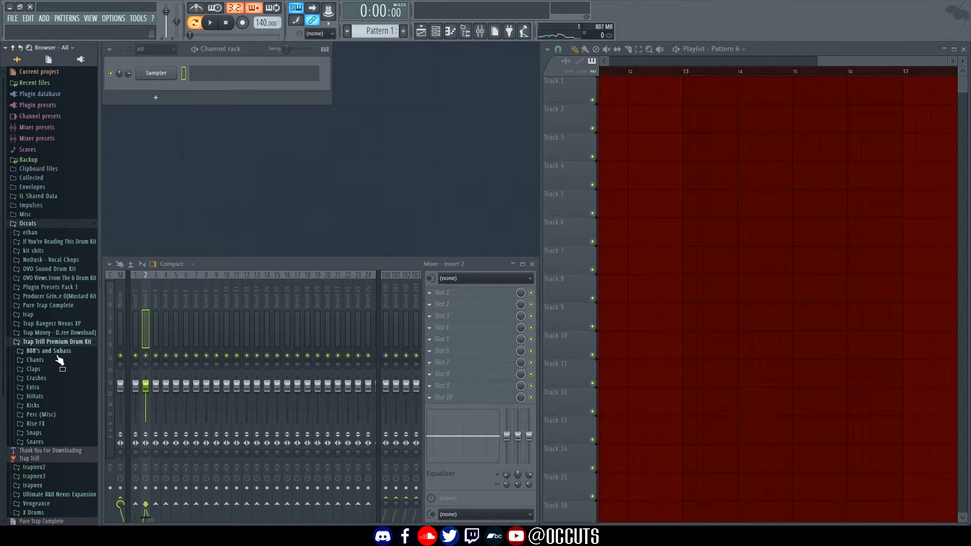
{"action": "left_click", "coordinate": [57, 351]}
{"action": "scroll", "coordinate": [56, 375], "scroll_direction": "down", "scroll_amount": 2}
{"action": "left_click", "coordinate": [43, 326]}
{"action": "left_click", "coordinate": [39, 351]}
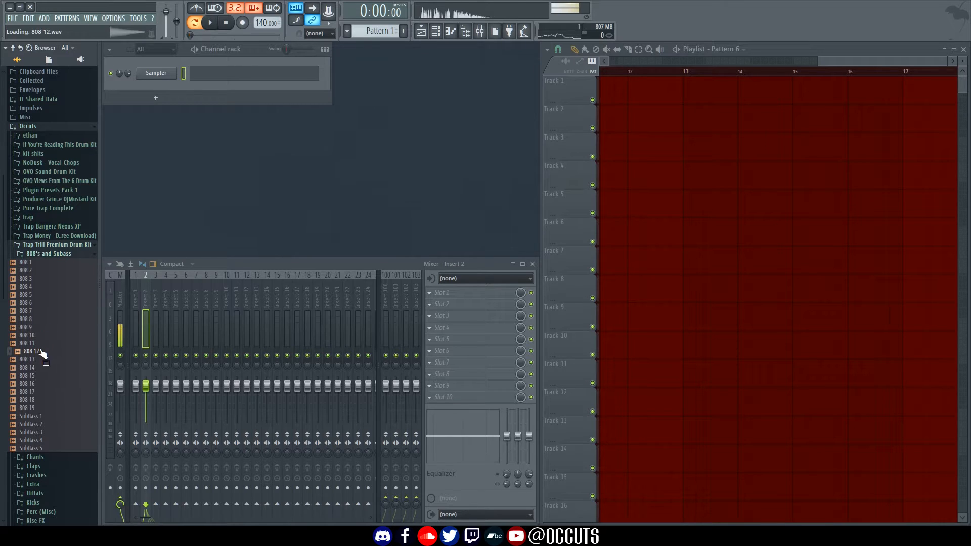
{"action": "left_click_drag", "start_coordinate": [48, 351], "coordinate": [160, 86]}
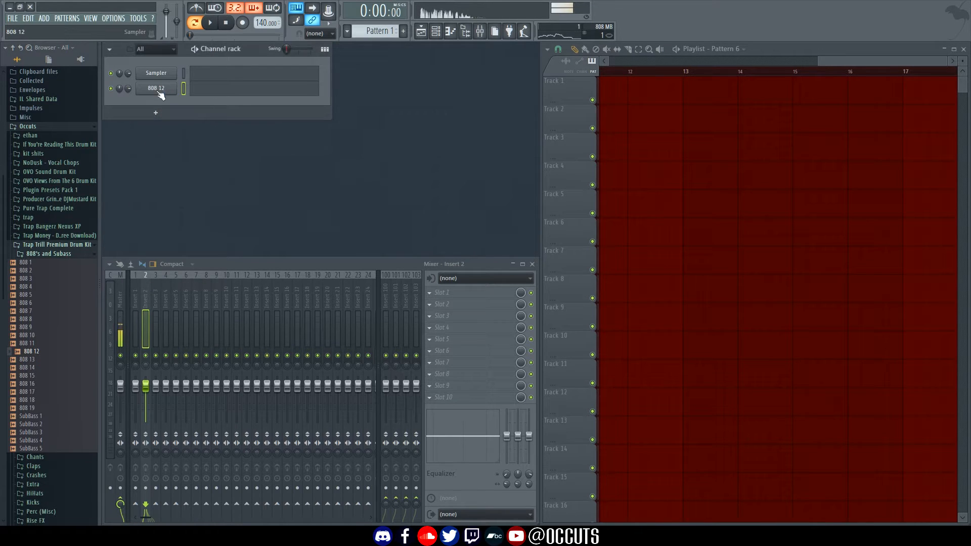
{"action": "left_click", "coordinate": [35, 424]}
{"action": "left_click_drag", "start_coordinate": [37, 425], "coordinate": [157, 102]}
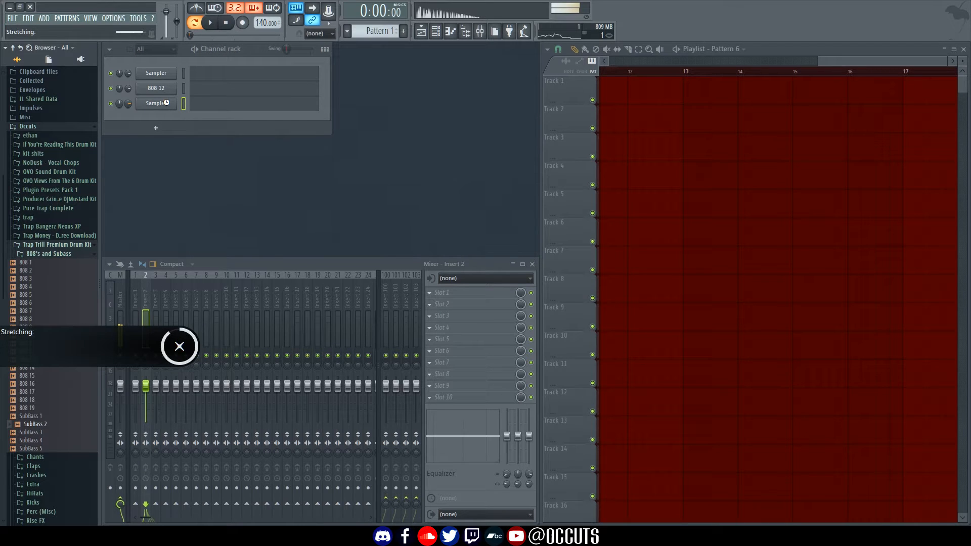
Collapse the 808's and Subbass folder and check the new 808 12 and SubBass 2 channels' options
{"action": "left_click", "coordinate": [64, 254]}
{"action": "scroll", "coordinate": [76, 249], "scroll_direction": "up", "scroll_amount": 3}
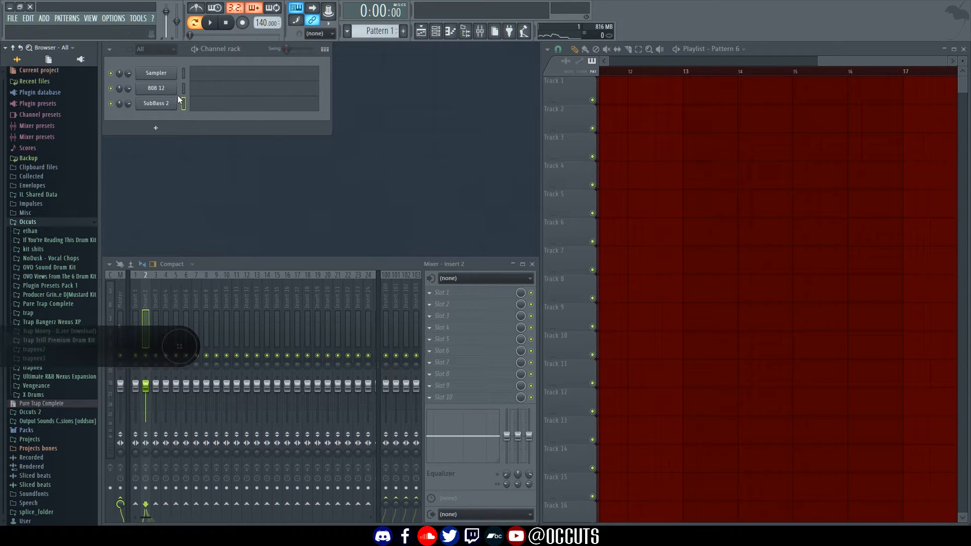
{"action": "right_click", "coordinate": [163, 91]}
{"action": "left_click", "coordinate": [164, 91]}
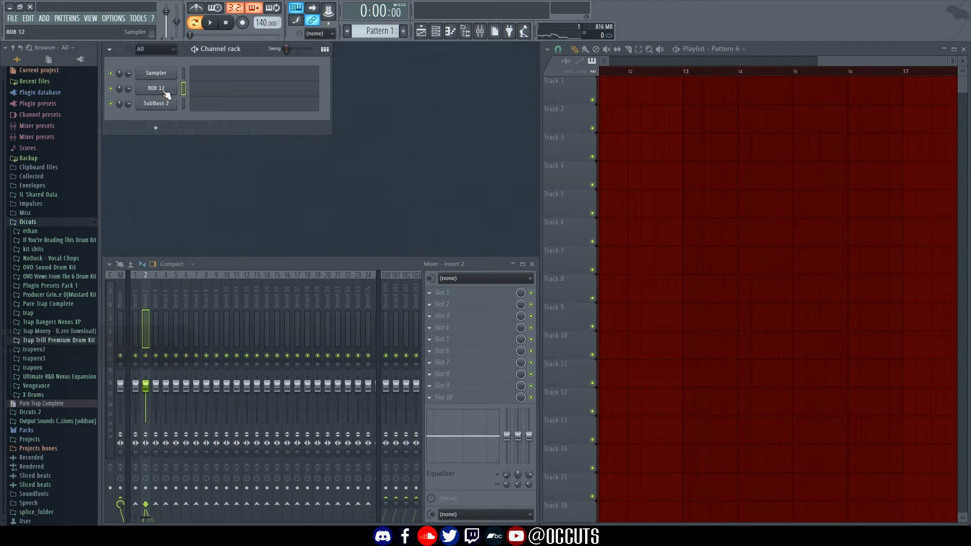
{"action": "right_click", "coordinate": [160, 105]}
Open the 808 12 channel settings window and position it on screen
{"action": "left_click", "coordinate": [161, 106]}
{"action": "left_click", "coordinate": [177, 92]}
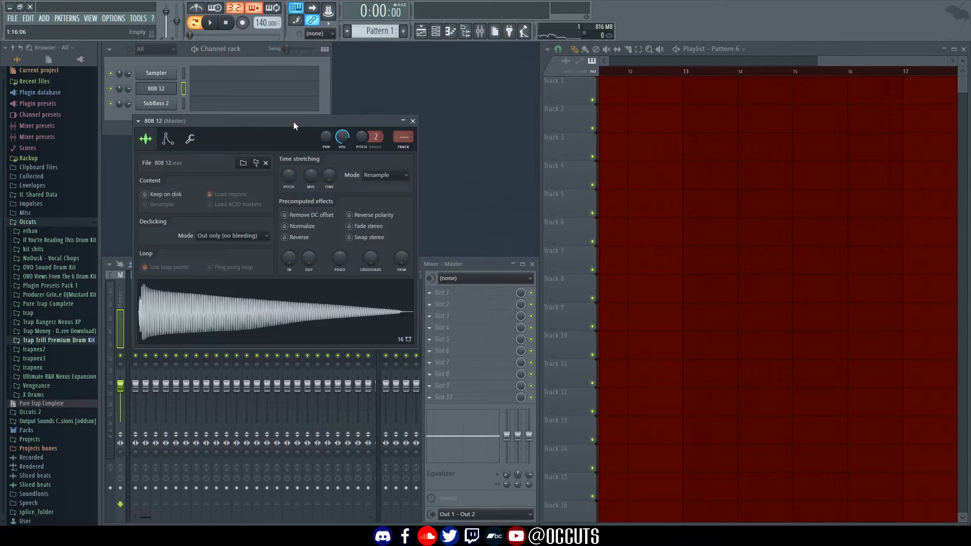
{"action": "left_click_drag", "start_coordinate": [303, 133], "coordinate": [461, 156]}
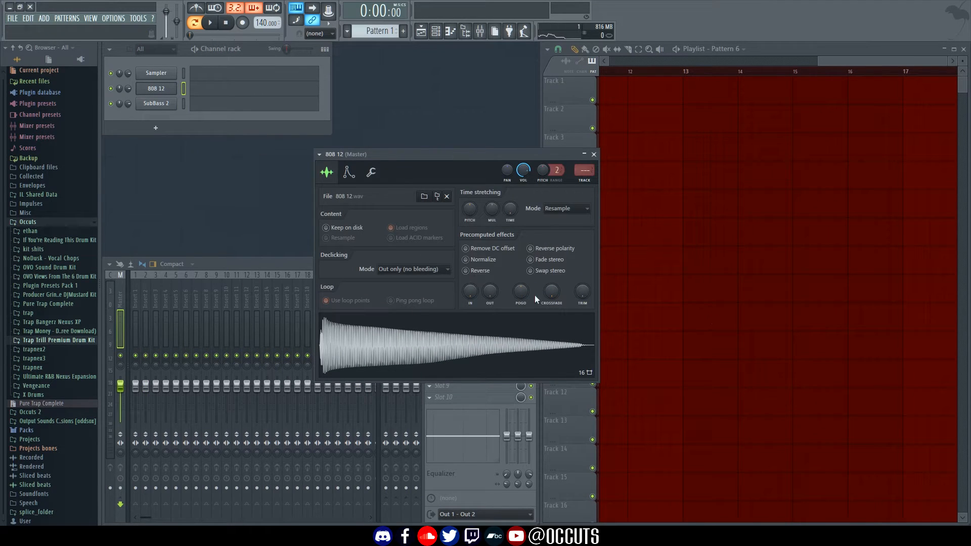
{"action": "left_click", "coordinate": [484, 260]}
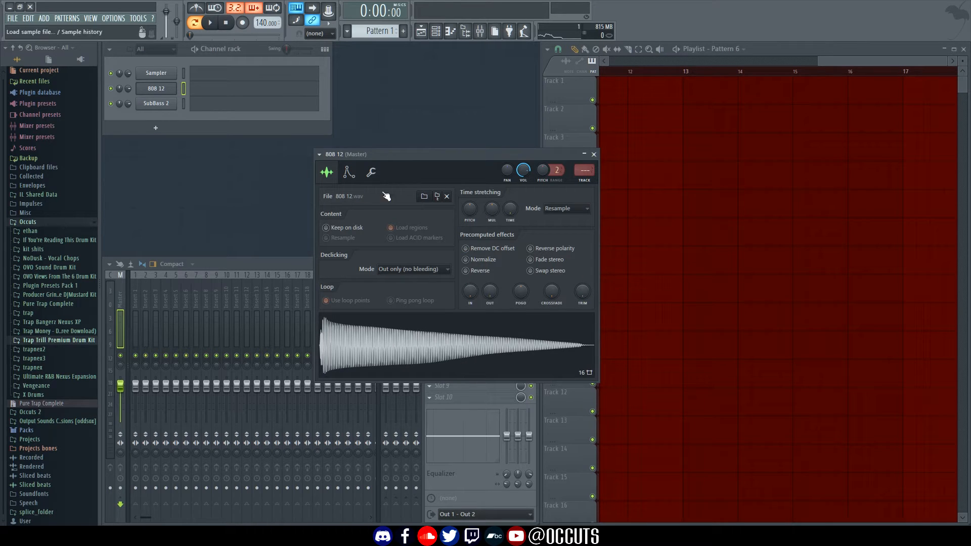
{"action": "left_click_drag", "start_coordinate": [393, 153], "coordinate": [431, 147]}
Shorten the 808 12 volume envelope attack, lengthen its hold, and audition it at C5
{"action": "left_click", "coordinate": [340, 171]}
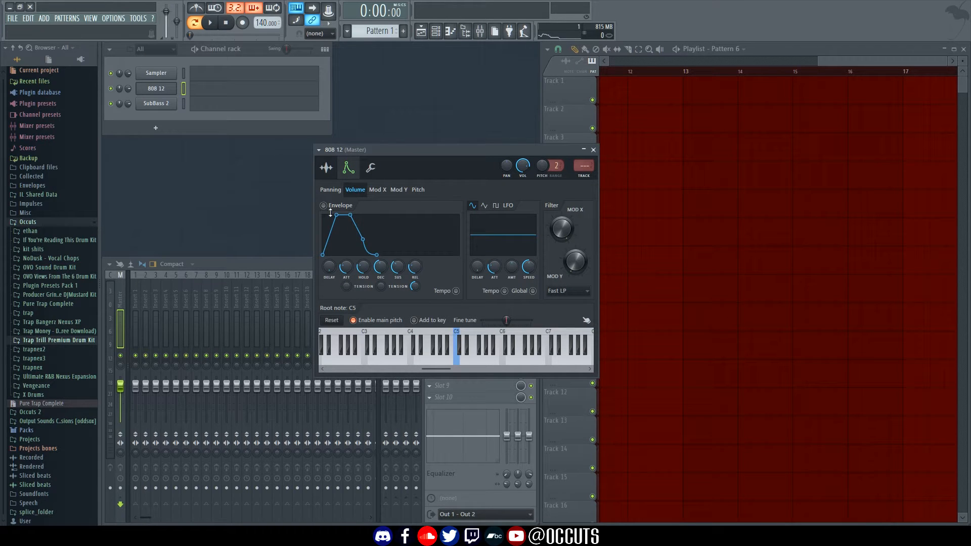
{"action": "left_click_drag", "start_coordinate": [336, 215], "coordinate": [323, 215]}
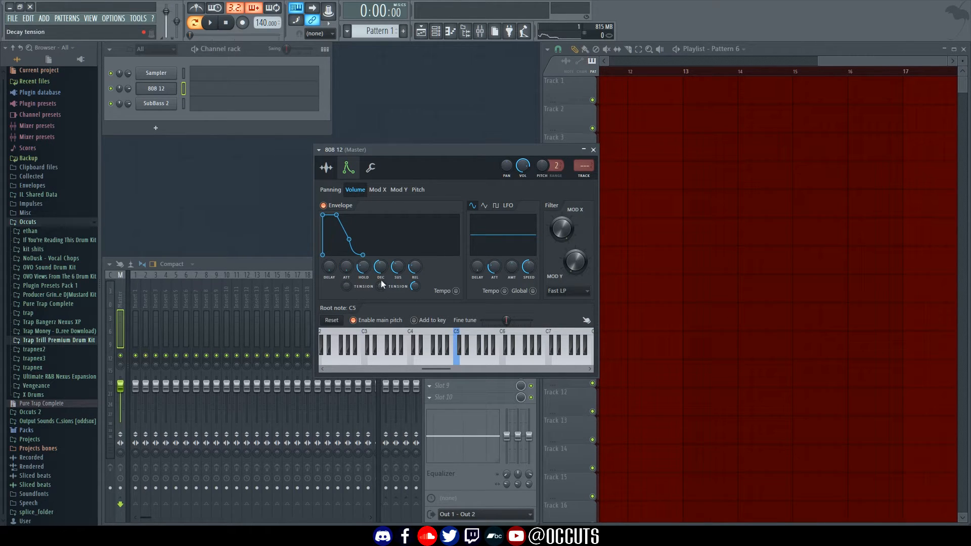
{"action": "left_click_drag", "start_coordinate": [366, 272], "coordinate": [414, 274]}
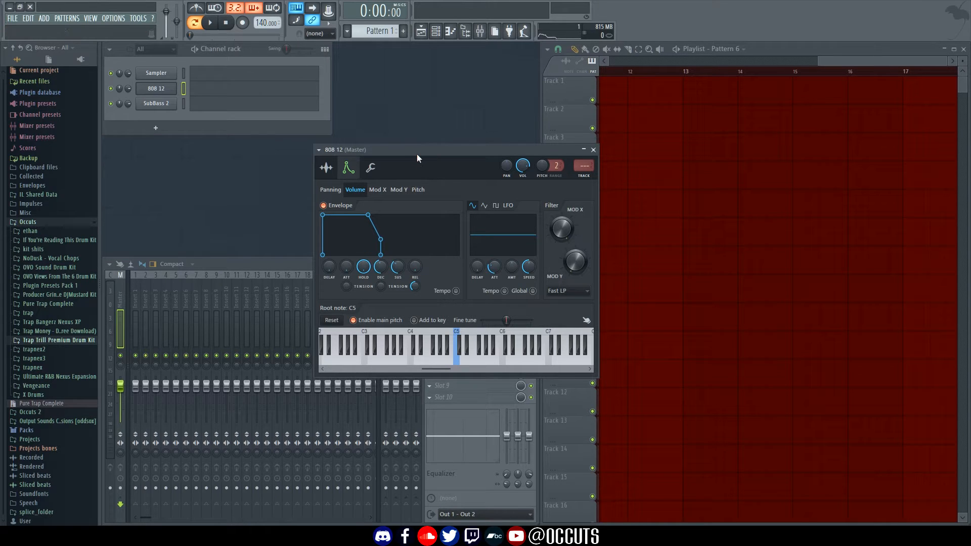
{"action": "left_click_drag", "start_coordinate": [418, 151], "coordinate": [408, 164]}
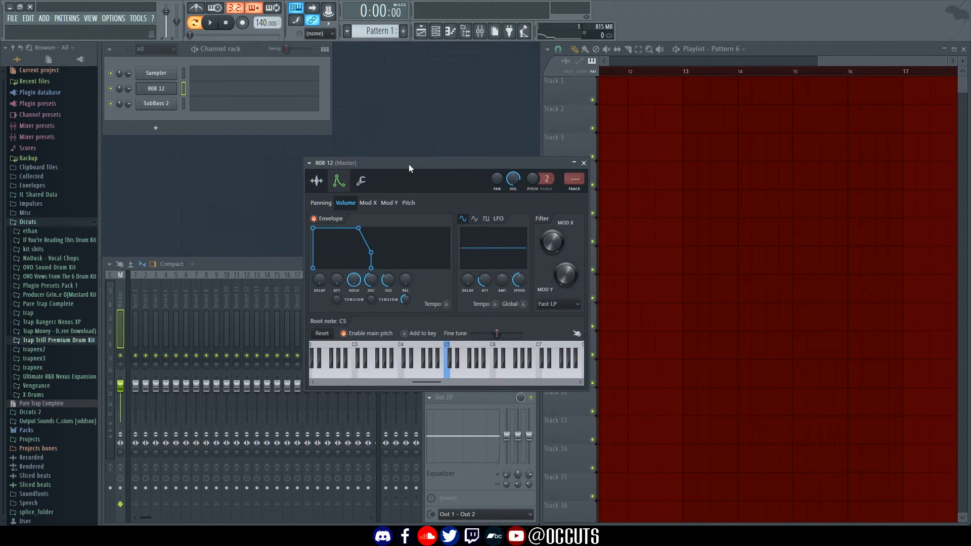
{"action": "key", "text": "z"}
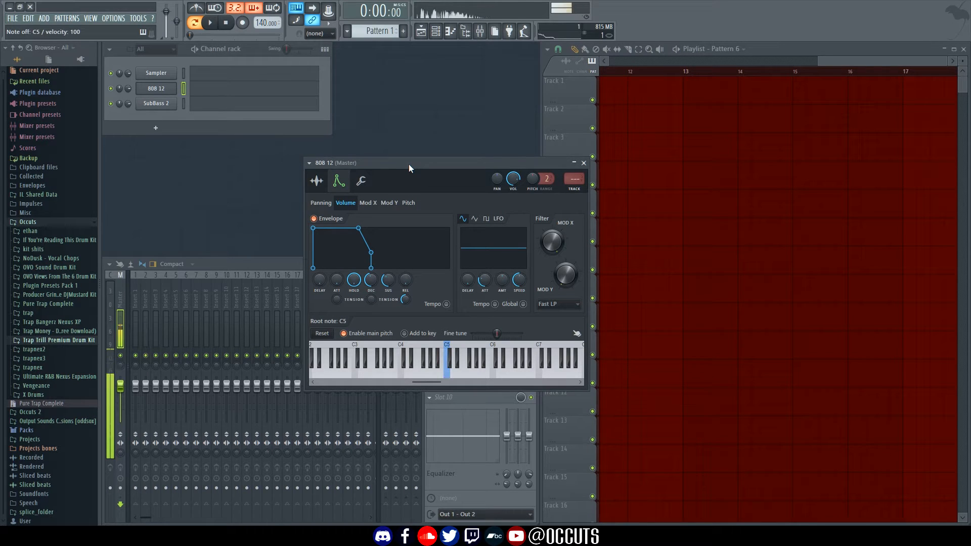
{"action": "key", "text": "z"}
{"action": "key", "text": "z"}
{"action": "key", "text": "z"}
{"action": "key", "text": "z"}
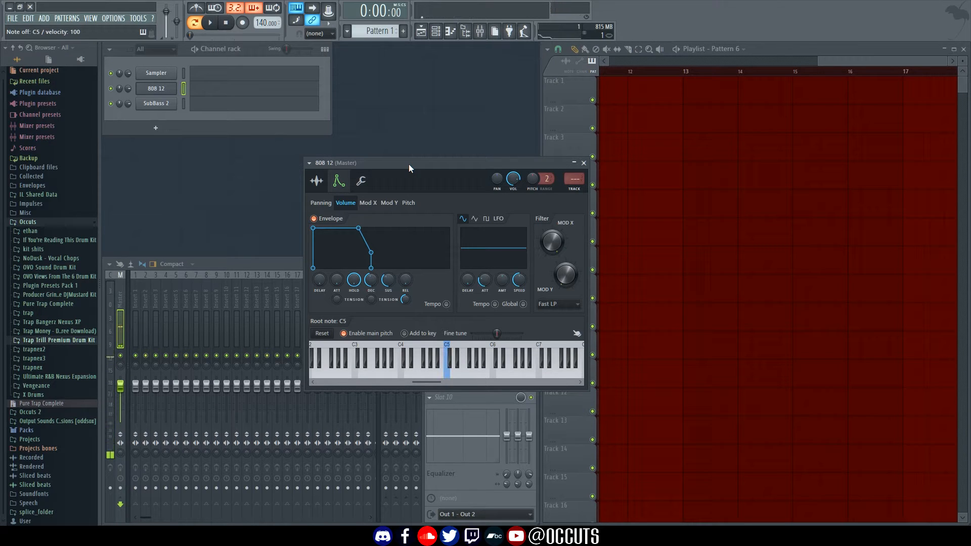
{"action": "left_click_drag", "start_coordinate": [408, 164], "coordinate": [510, 159]}
{"action": "left_click", "coordinate": [341, 188]}
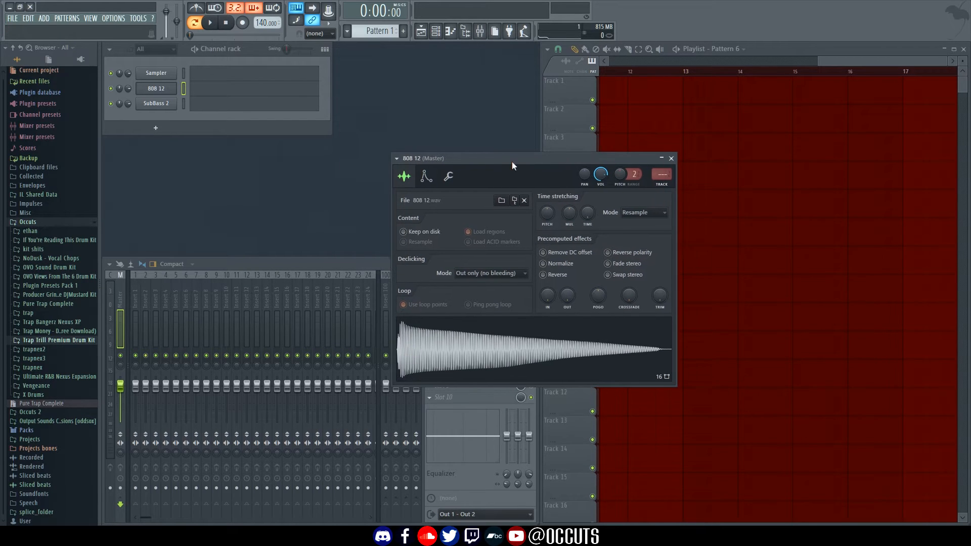
Open the 808 12 sample in Edison and run Detect pitch regions
{"action": "right_click", "coordinate": [529, 323]}
{"action": "left_click", "coordinate": [548, 347]}
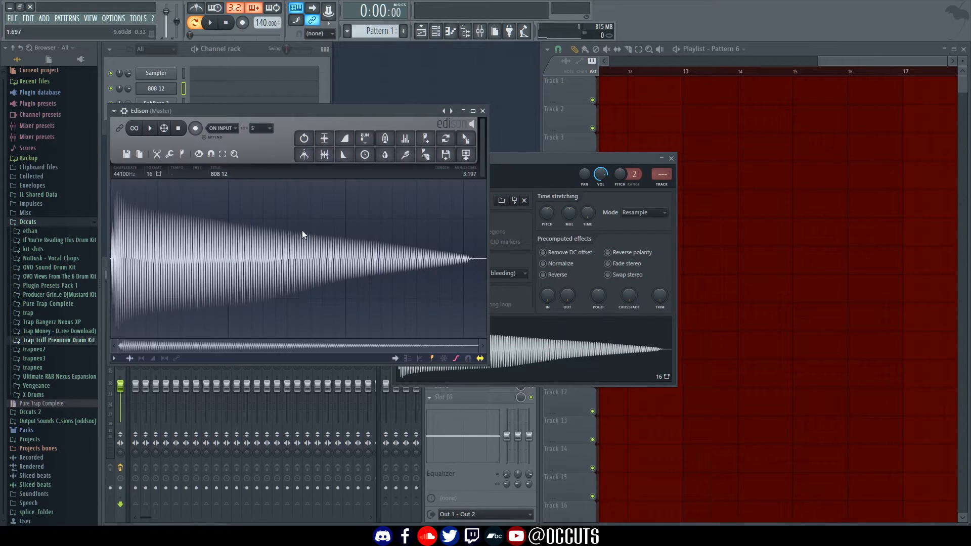
{"action": "right_click", "coordinate": [290, 233]}
{"action": "mouse_move", "coordinate": [311, 279]}
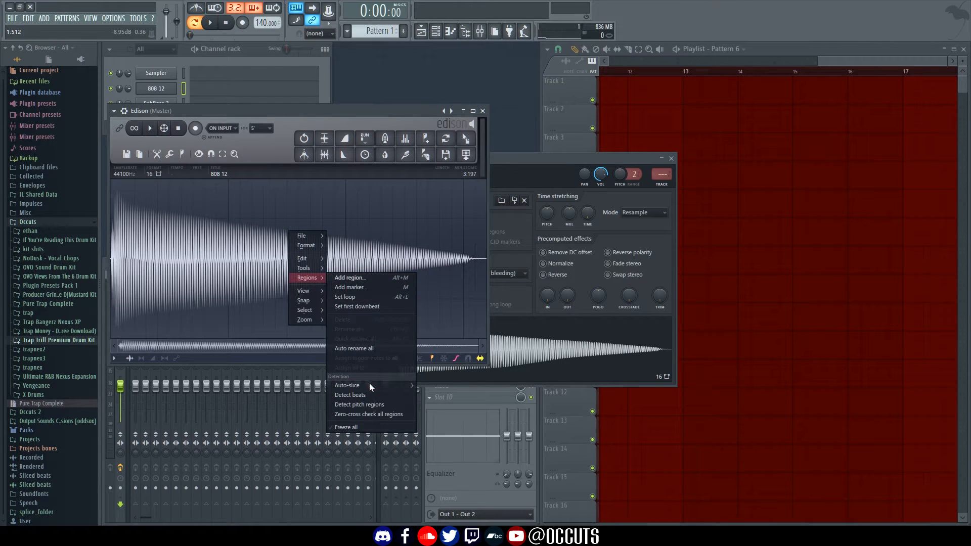
{"action": "left_click", "coordinate": [371, 404]}
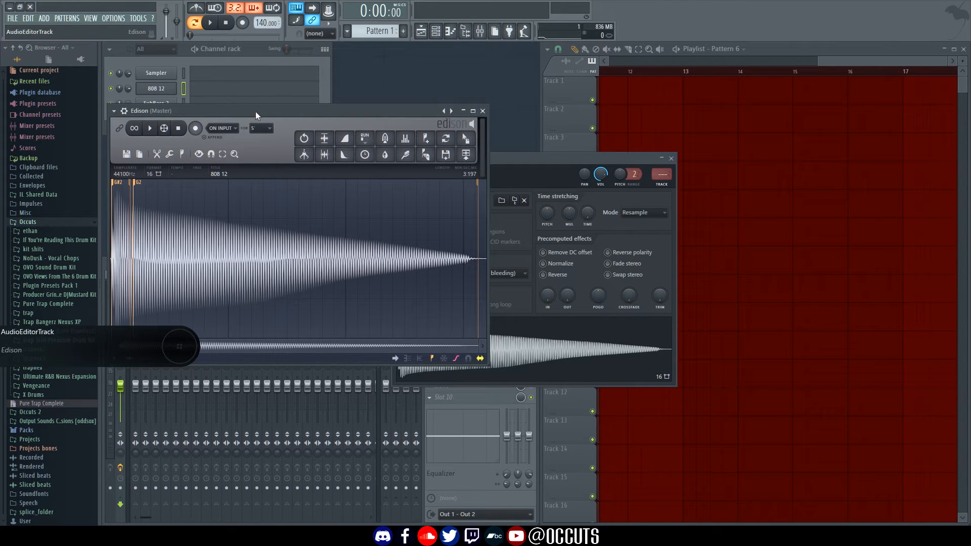
{"action": "left_click_drag", "start_coordinate": [256, 111], "coordinate": [304, 166]}
Detect pitch regions again to show the G#2 and G2 markers, then close Edison
{"action": "left_click", "coordinate": [581, 324]}
{"action": "right_click", "coordinate": [581, 324]}
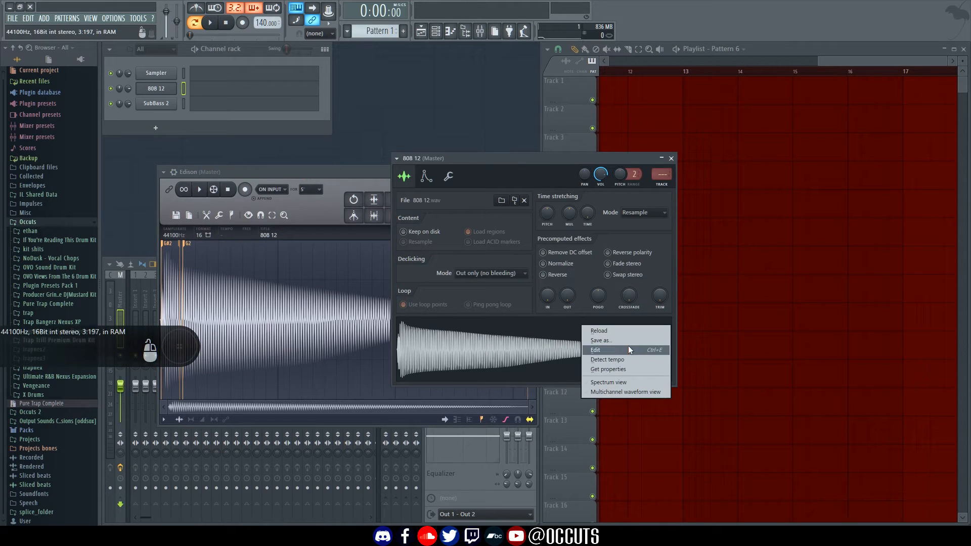
{"action": "left_click", "coordinate": [305, 174]}
{"action": "left_click_drag", "start_coordinate": [304, 174], "coordinate": [366, 145]}
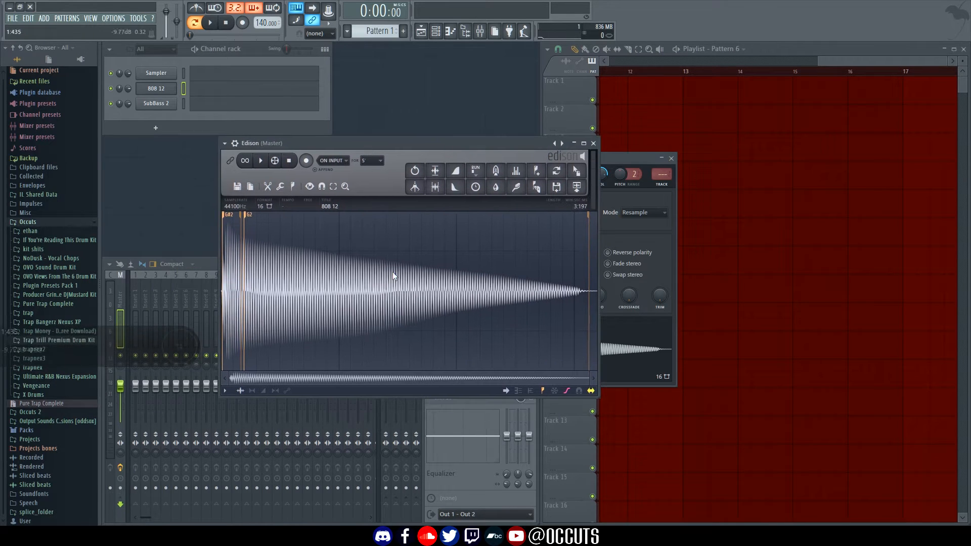
{"action": "right_click", "coordinate": [406, 306]}
{"action": "mouse_move", "coordinate": [430, 353]}
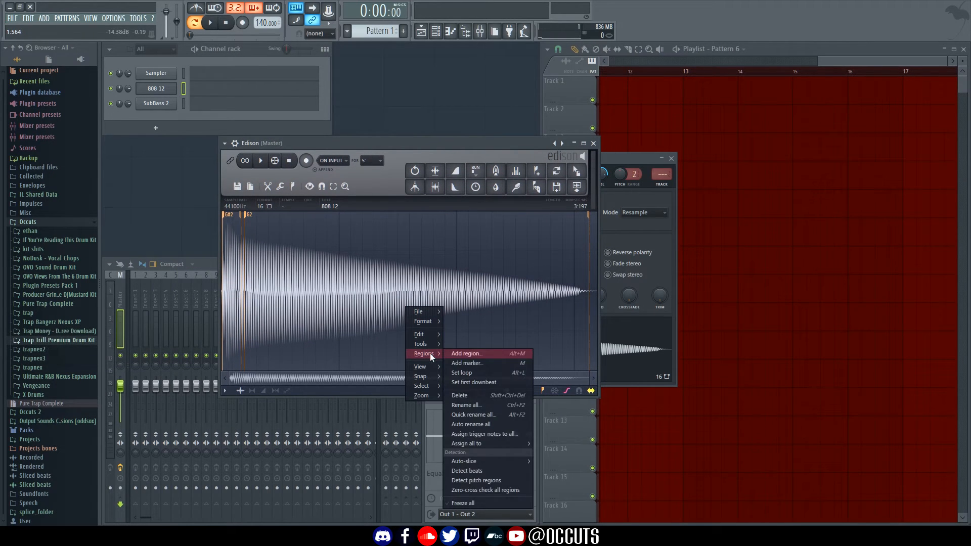
{"action": "left_click", "coordinate": [502, 481]}
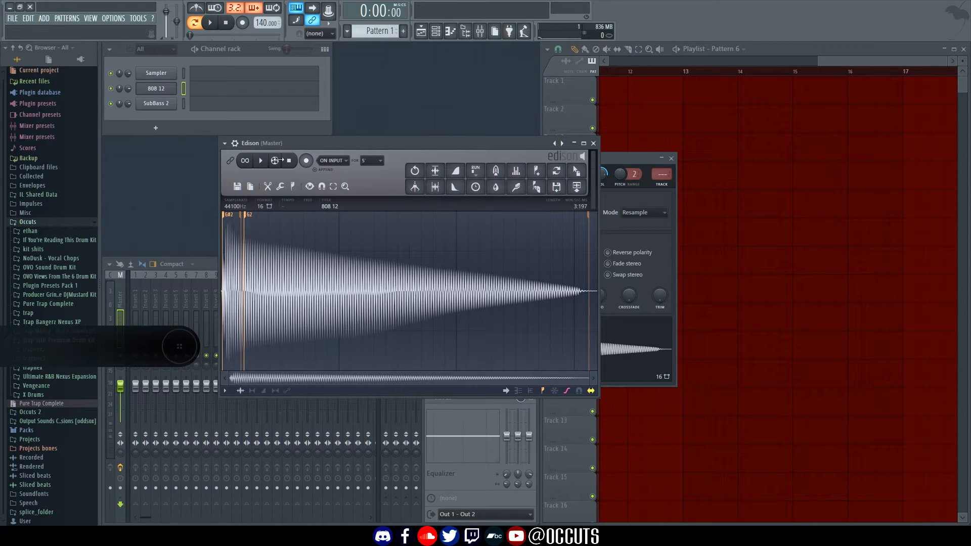
{"action": "left_click_drag", "start_coordinate": [345, 141], "coordinate": [418, 123]}
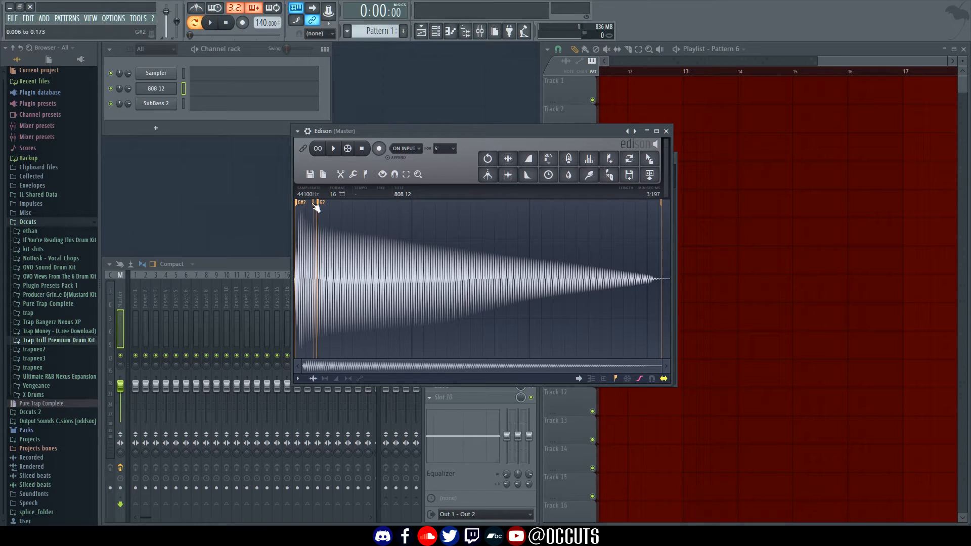
{"action": "left_click_drag", "start_coordinate": [552, 131], "coordinate": [466, 135]}
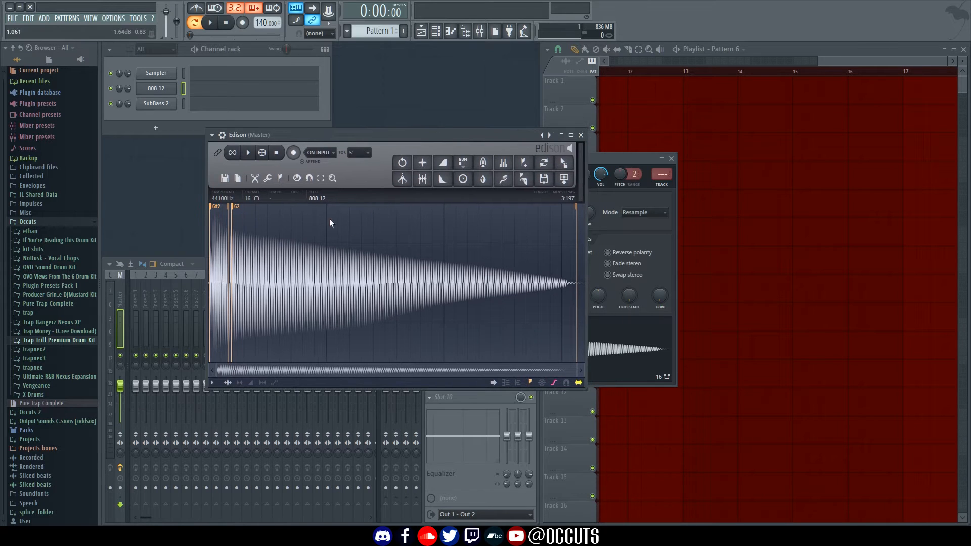
{"action": "key", "text": "Escape"}
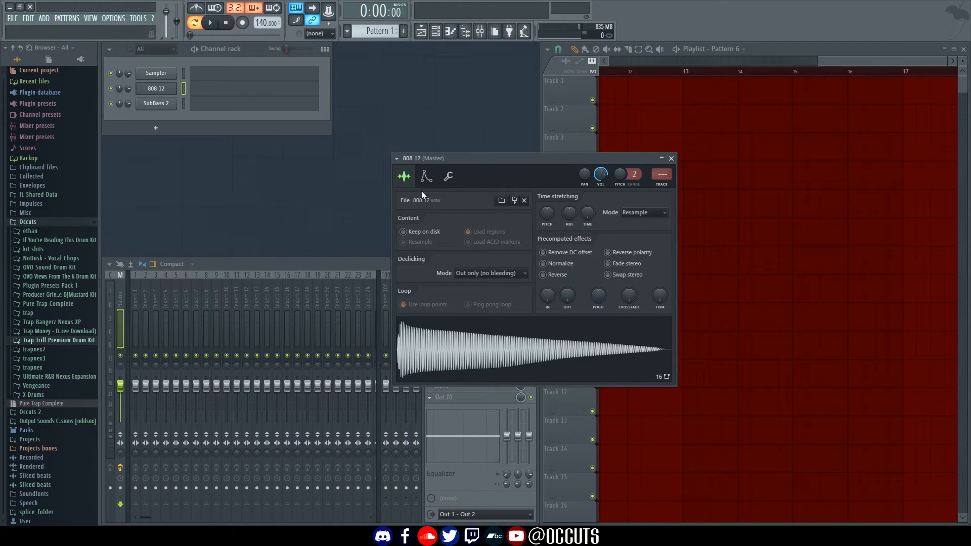
Set the 808 12 root note to G5, audition it at C5, A4 and F#5, then close it
{"action": "left_click", "coordinate": [427, 177]}
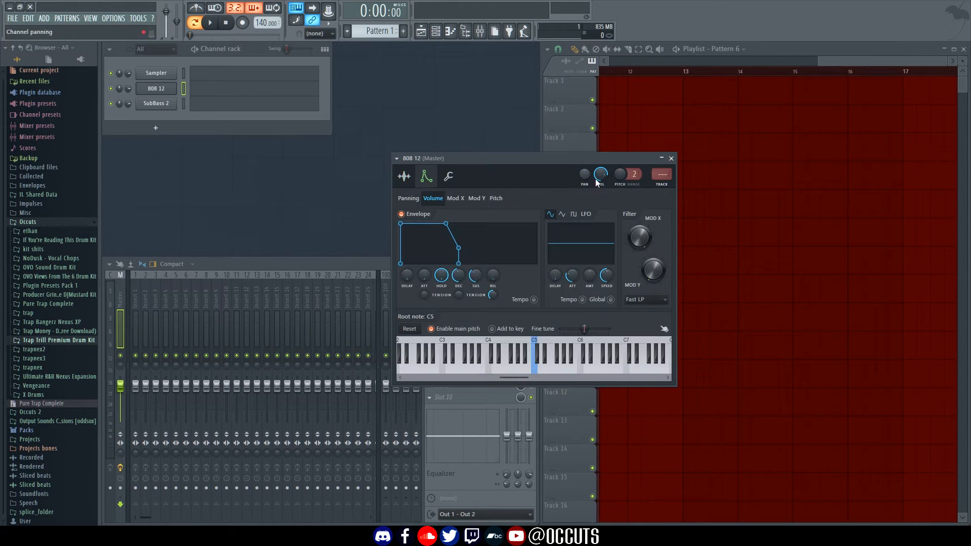
{"action": "right_click", "coordinate": [565, 374]}
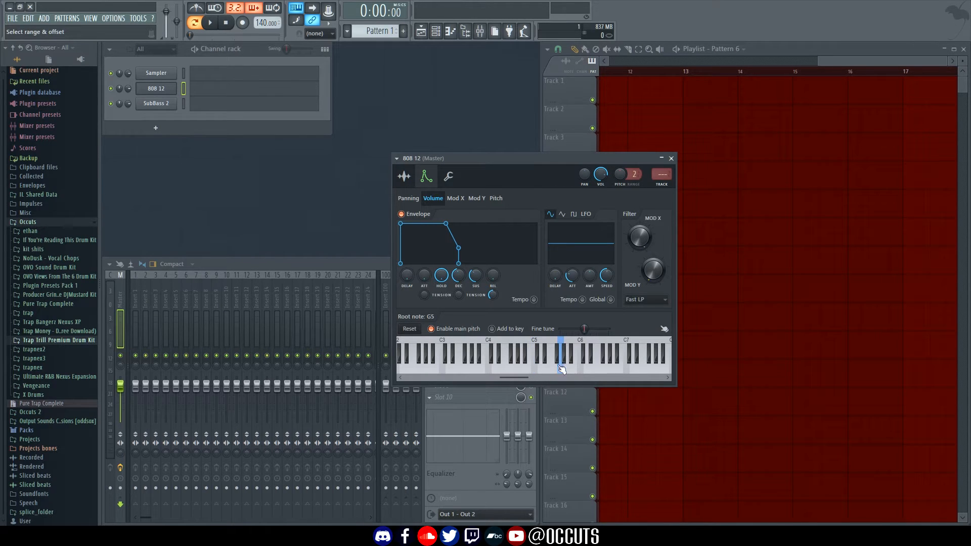
{"action": "left_click_drag", "start_coordinate": [547, 161], "coordinate": [409, 142]}
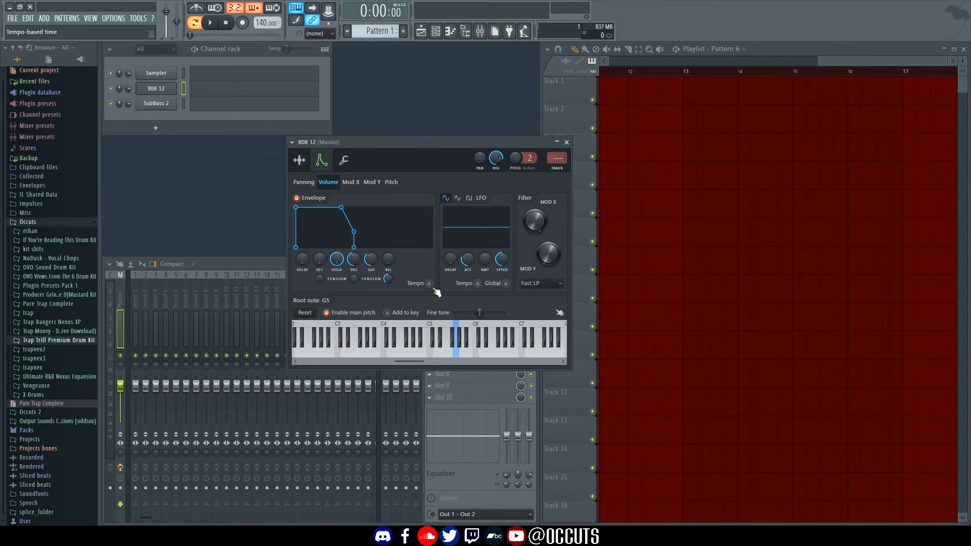
{"action": "key", "text": "z"}
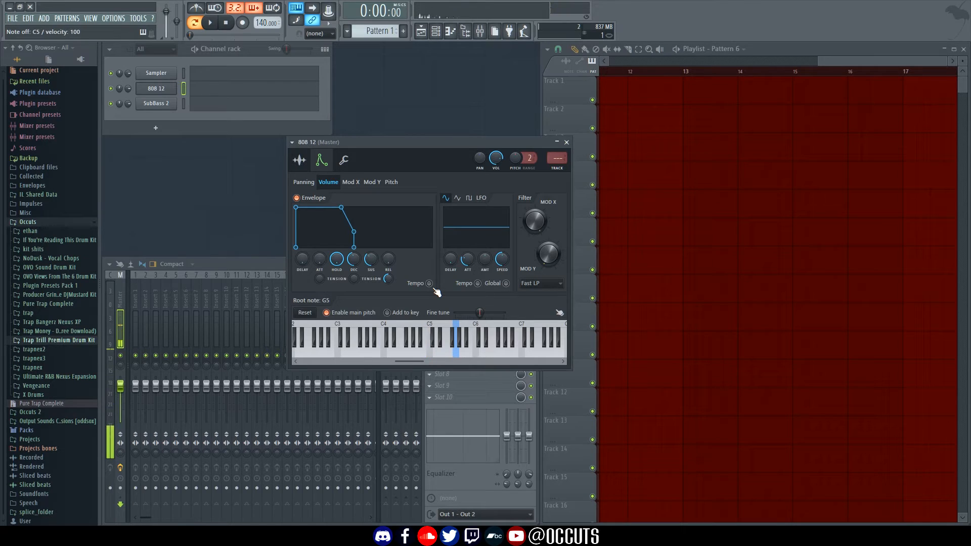
{"action": "key", "text": "n"}
{"action": "key", "text": "g"}
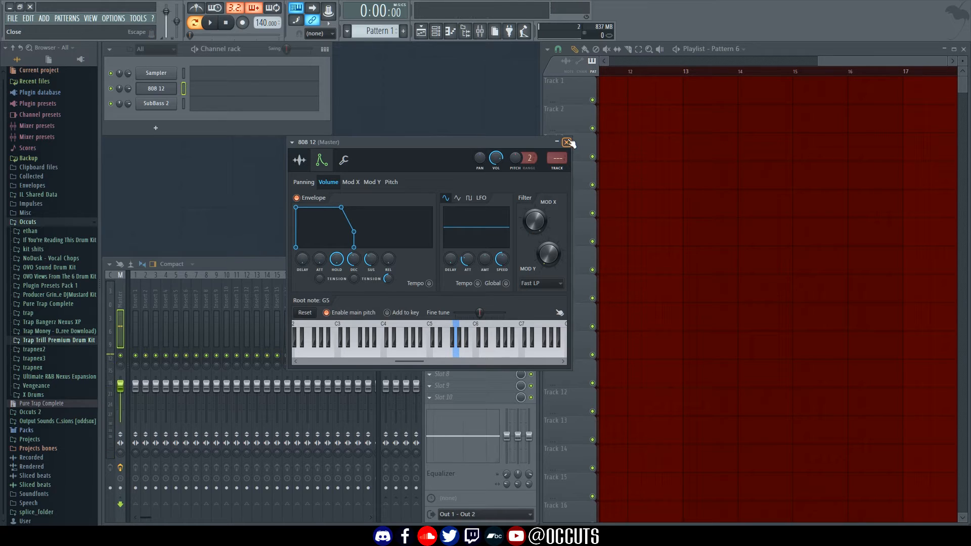
{"action": "left_click", "coordinate": [566, 142]}
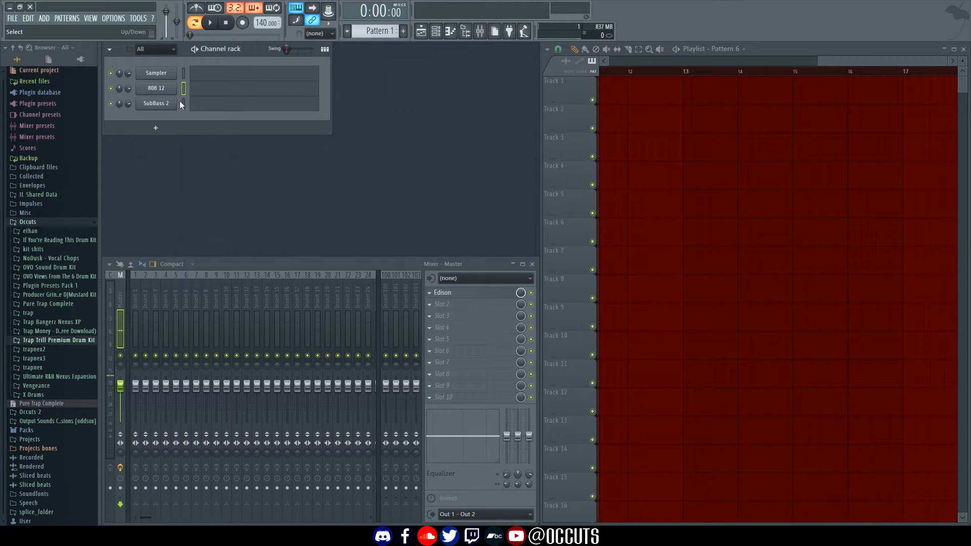
Link the 808 12 channel to mixer insert 1, then open the SubBass 2 channel settings
{"action": "left_click", "coordinate": [133, 300]}
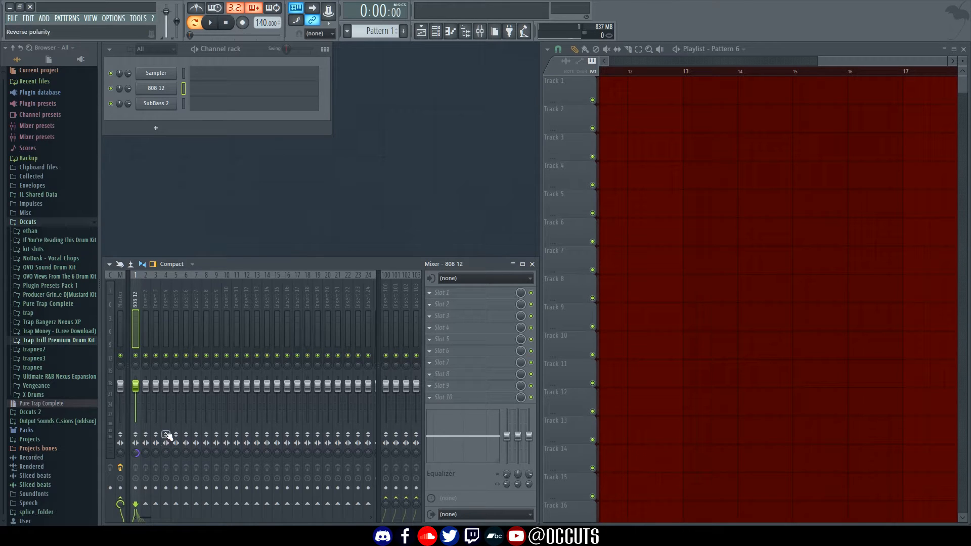
{"action": "left_click", "coordinate": [184, 105]}
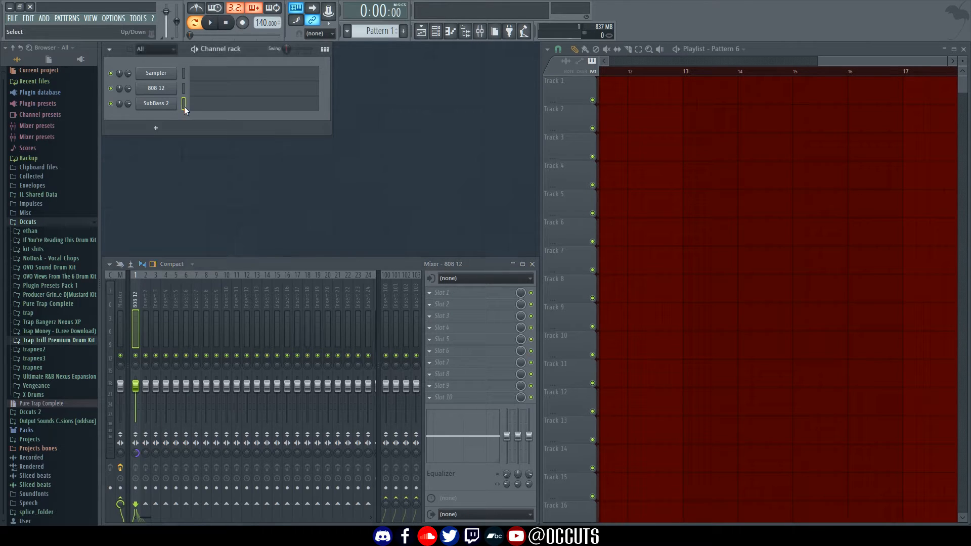
{"action": "left_click", "coordinate": [156, 104]}
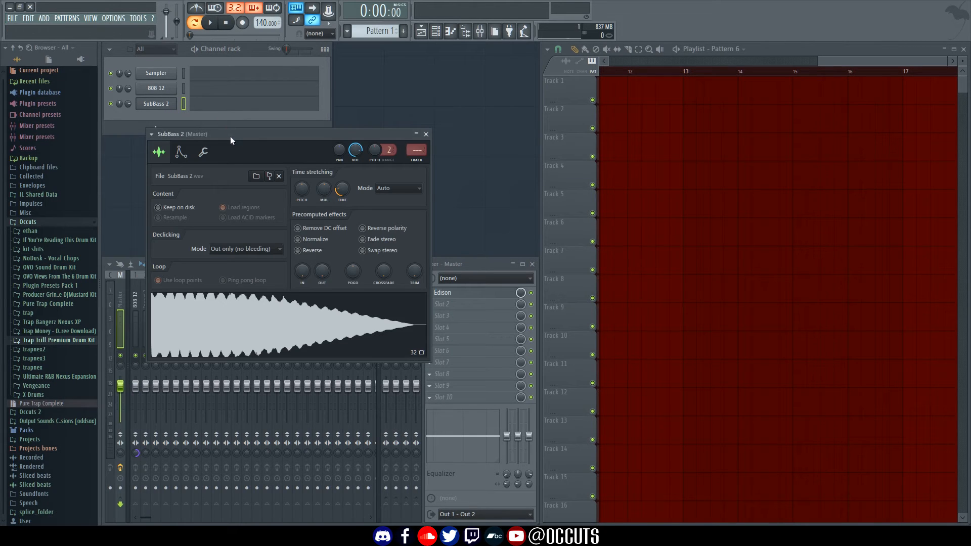
Set the SubBass 2 time stretching to none and normalize the sample
{"action": "left_click_drag", "start_coordinate": [230, 140], "coordinate": [359, 142]}
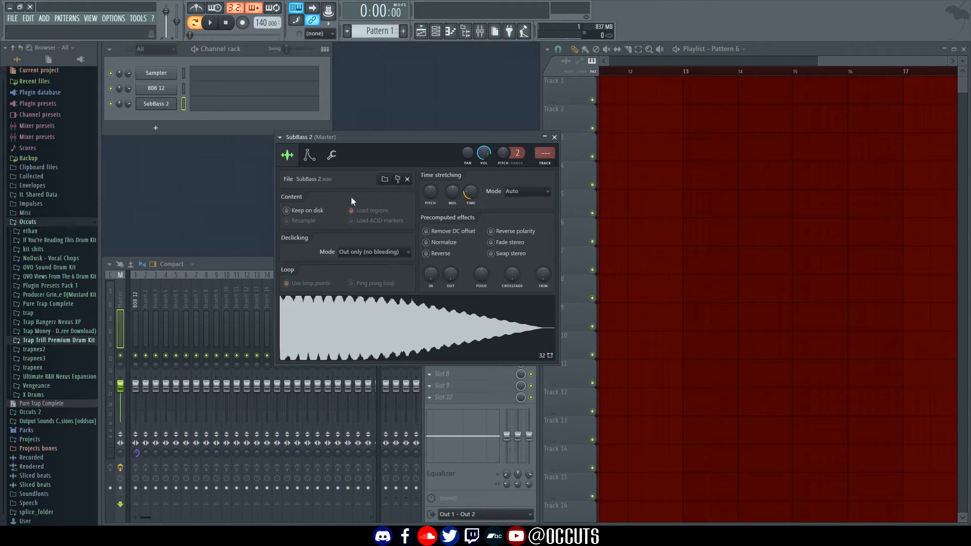
{"action": "left_click_drag", "start_coordinate": [423, 139], "coordinate": [385, 163]}
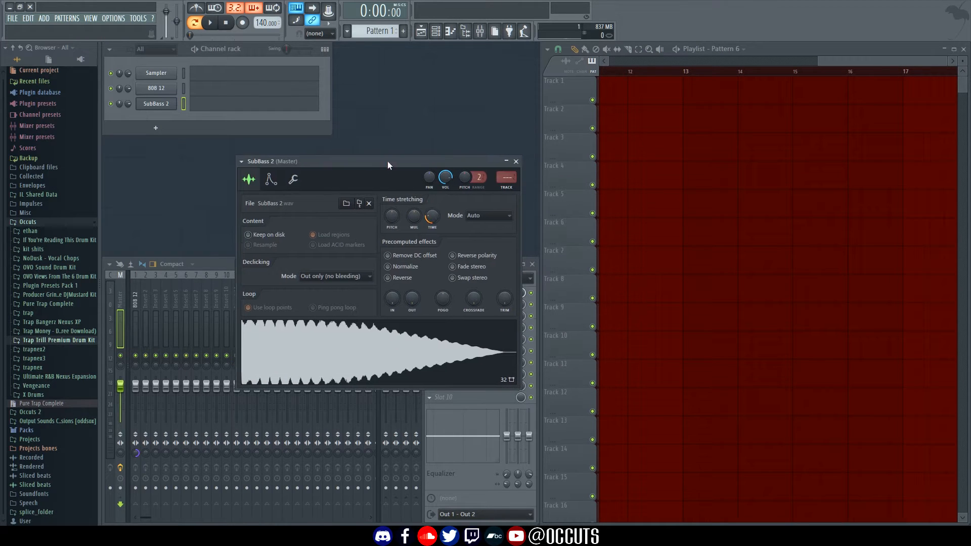
{"action": "left_click", "coordinate": [432, 216]}
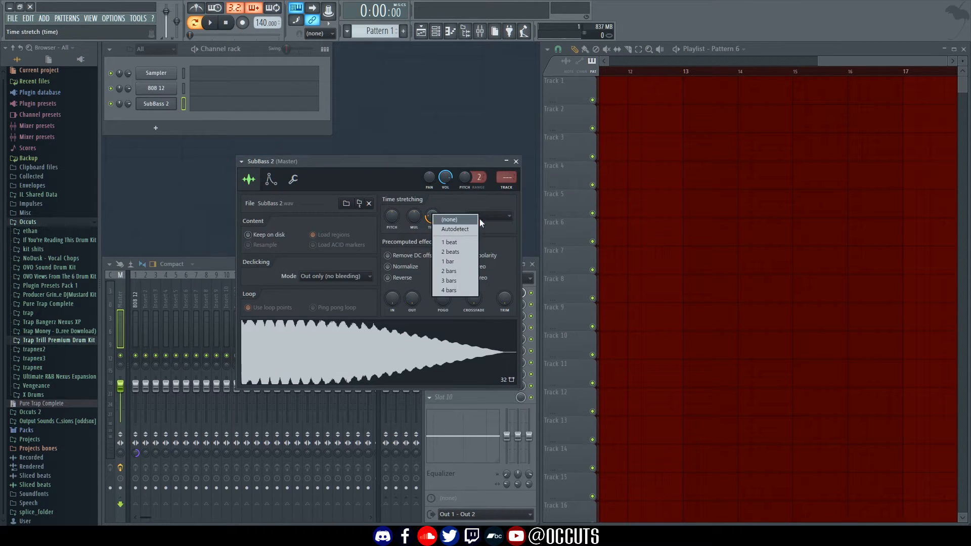
{"action": "left_click", "coordinate": [448, 219]}
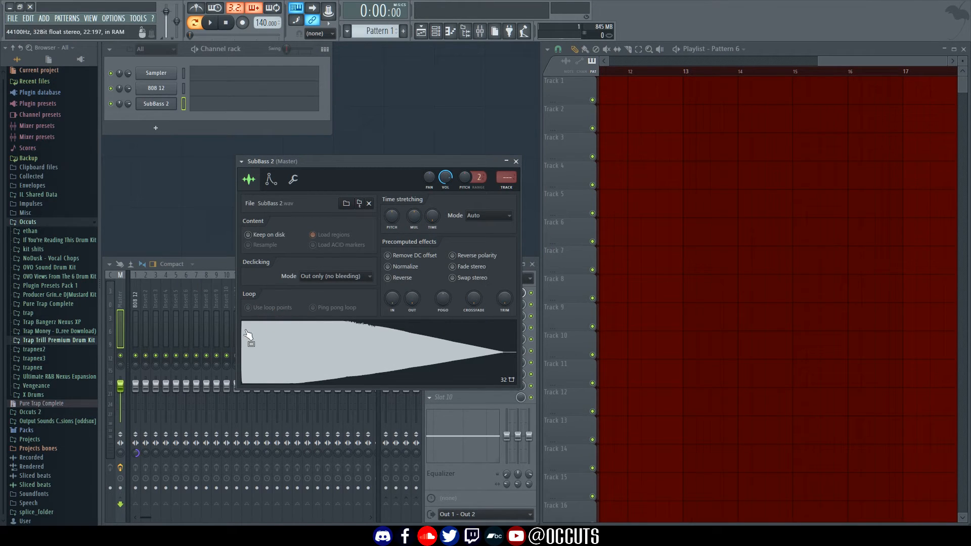
{"action": "left_click", "coordinate": [388, 266]}
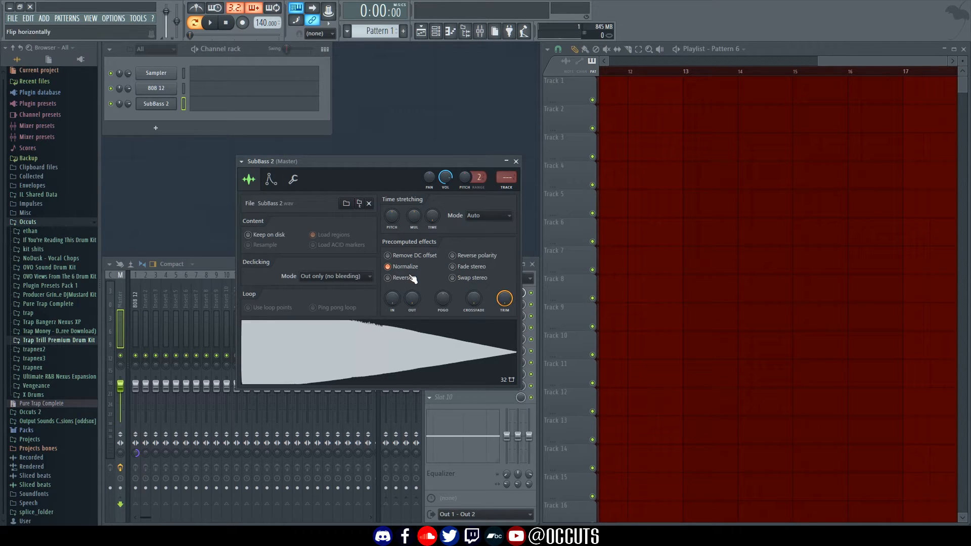
Give SubBass 2 a volume envelope with attack 0, maximum hold and release 0
{"action": "left_click", "coordinate": [271, 180]}
{"action": "left_click_drag", "start_coordinate": [355, 160], "coordinate": [488, 139]}
{"action": "left_click_drag", "start_coordinate": [403, 255], "coordinate": [438, 361]}
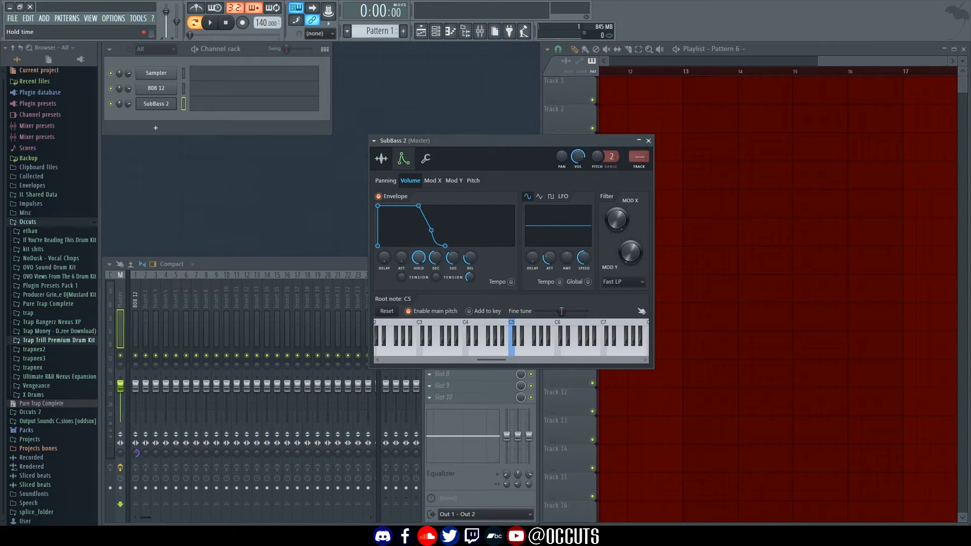
{"action": "left_click_drag", "start_coordinate": [418, 258], "coordinate": [419, 228]}
{"action": "left_click_drag", "start_coordinate": [472, 262], "coordinate": [472, 309]}
{"action": "left_click", "coordinate": [386, 161]}
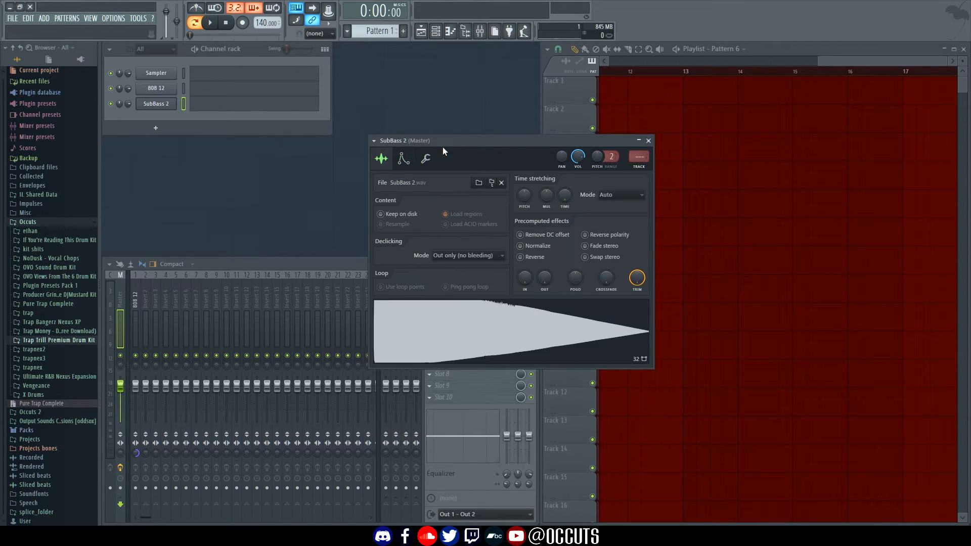
{"action": "left_click_drag", "start_coordinate": [442, 145], "coordinate": [392, 146]}
{"action": "left_click", "coordinate": [449, 376]}
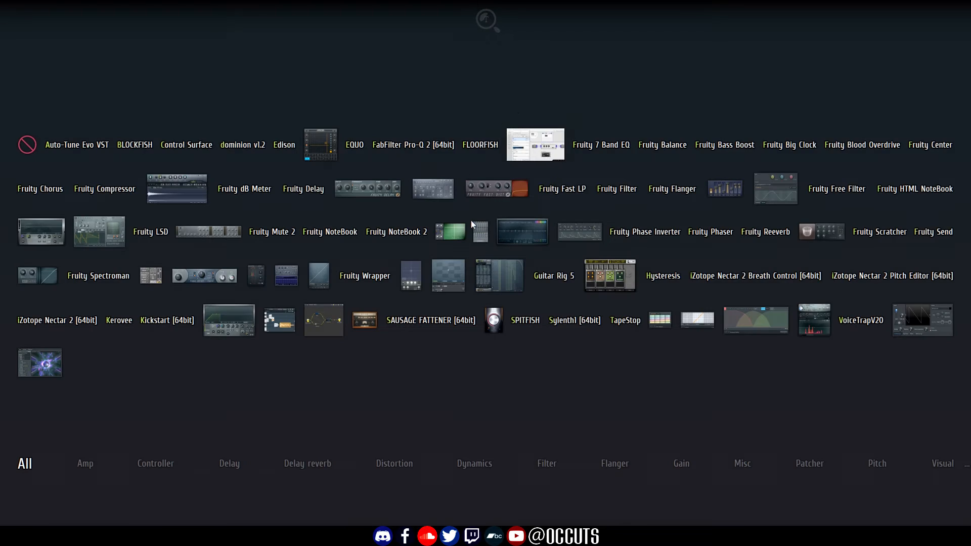
Detect SubBass 2 pitch regions in Edison, confirm its C5 root note, and close its settings
{"action": "left_click", "coordinate": [472, 221]}
{"action": "right_click", "coordinate": [558, 333]}
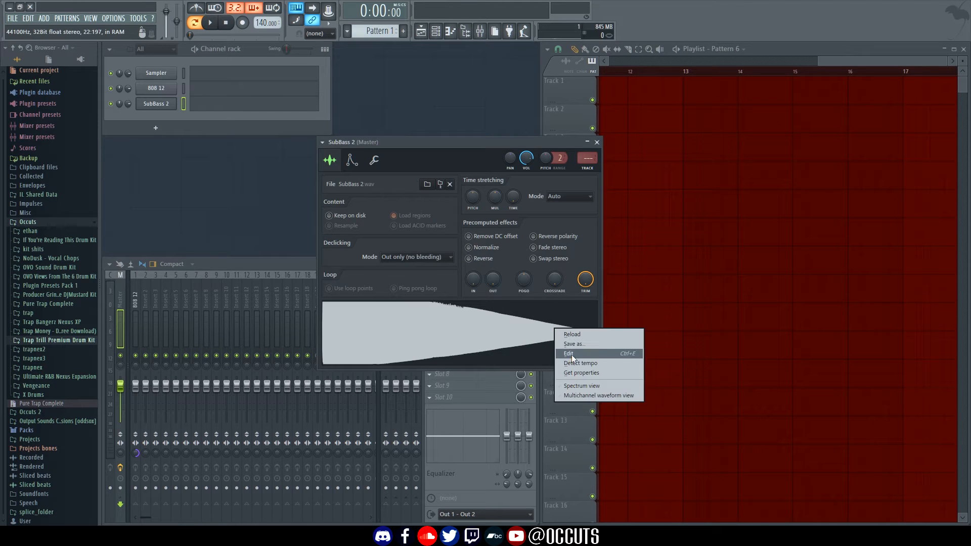
{"action": "left_click", "coordinate": [571, 353]}
{"action": "right_click", "coordinate": [373, 264]}
{"action": "mouse_move", "coordinate": [437, 317]}
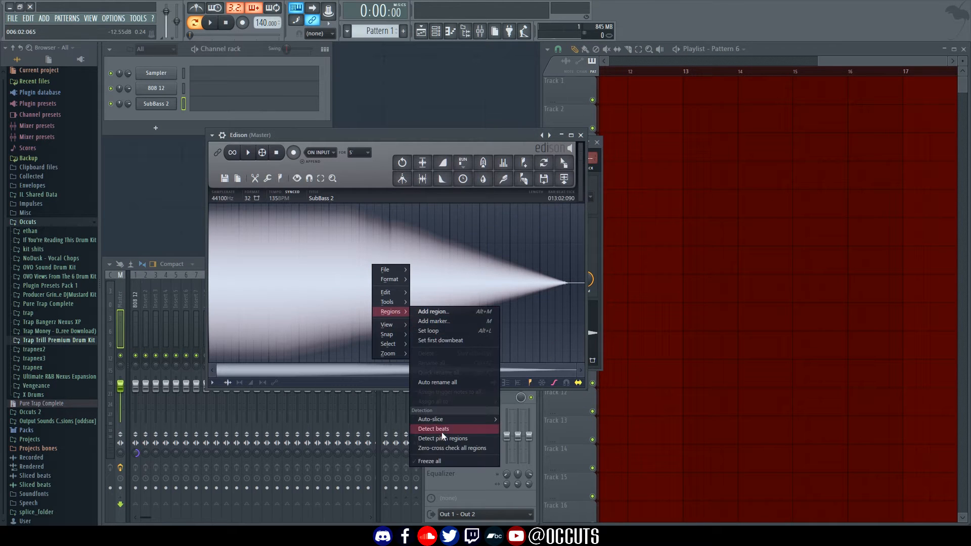
{"action": "left_click", "coordinate": [444, 442]}
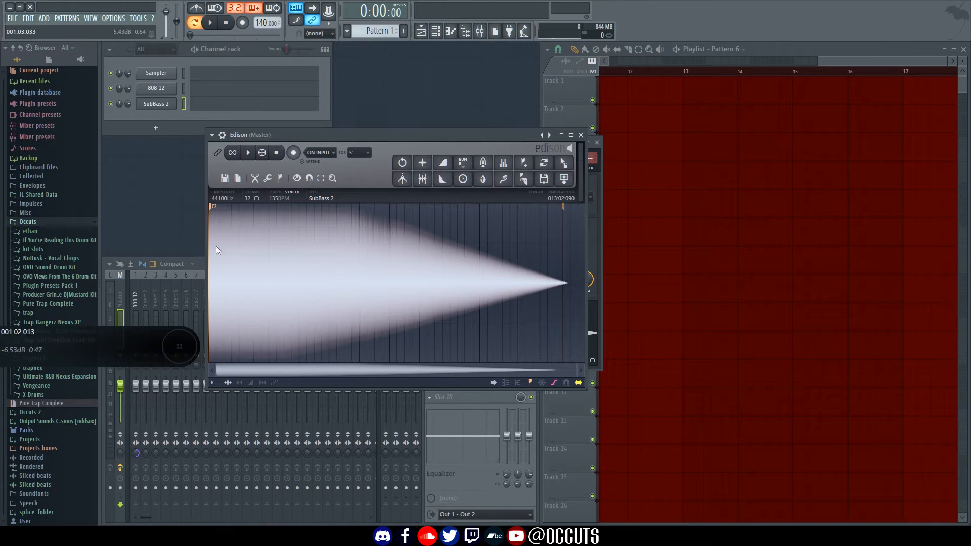
{"action": "left_click", "coordinate": [581, 135]}
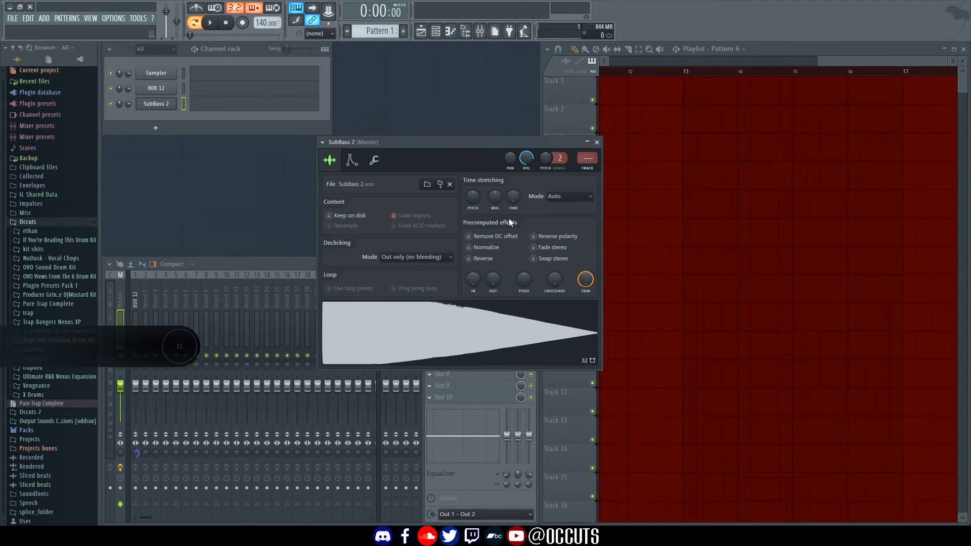
{"action": "left_click", "coordinate": [353, 161]}
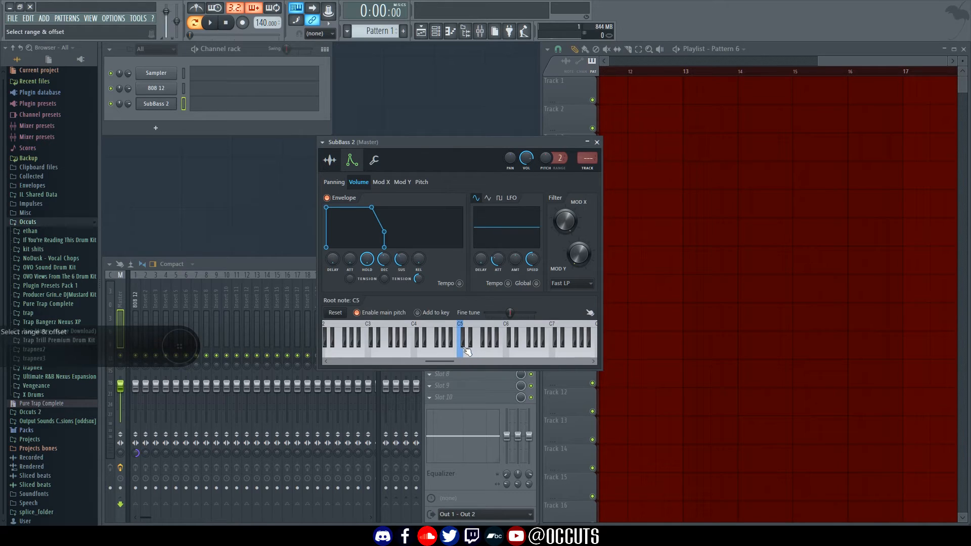
{"action": "left_click", "coordinate": [597, 142]}
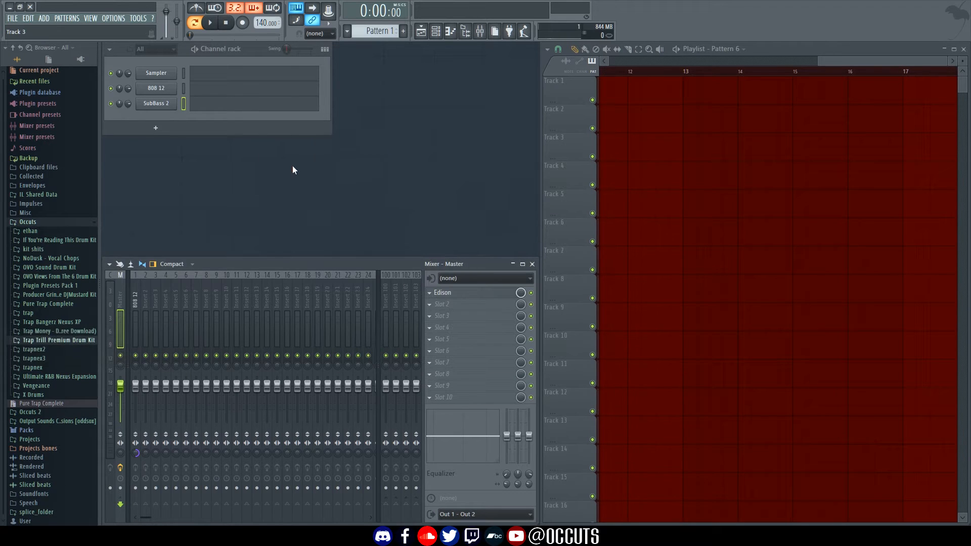
Route SubBass 2 to mixer insert 2, audition it, and centre its stereo separation
{"action": "left_click", "coordinate": [147, 301]}
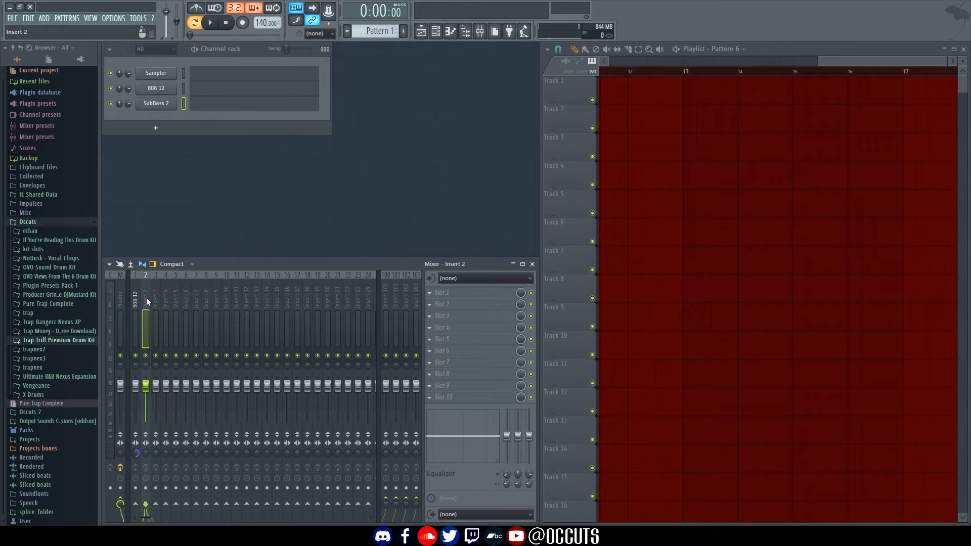
{"action": "key", "text": "z"}
{"action": "left_click_drag", "start_coordinate": [147, 456], "coordinate": [146, 450]}
Select the 808 12 mixer track and bring up its first effect slot's options
{"action": "left_click", "coordinate": [184, 90]}
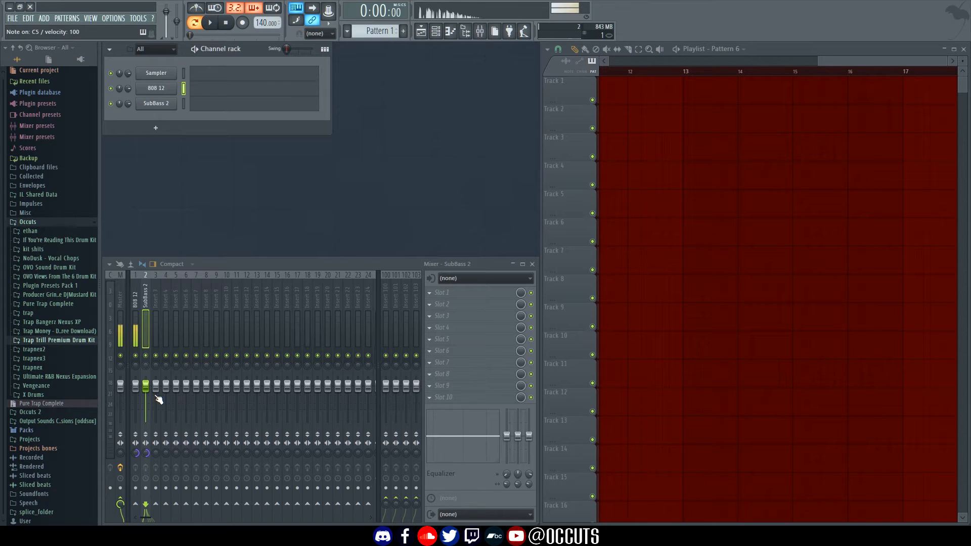
{"action": "left_click", "coordinate": [137, 295]}
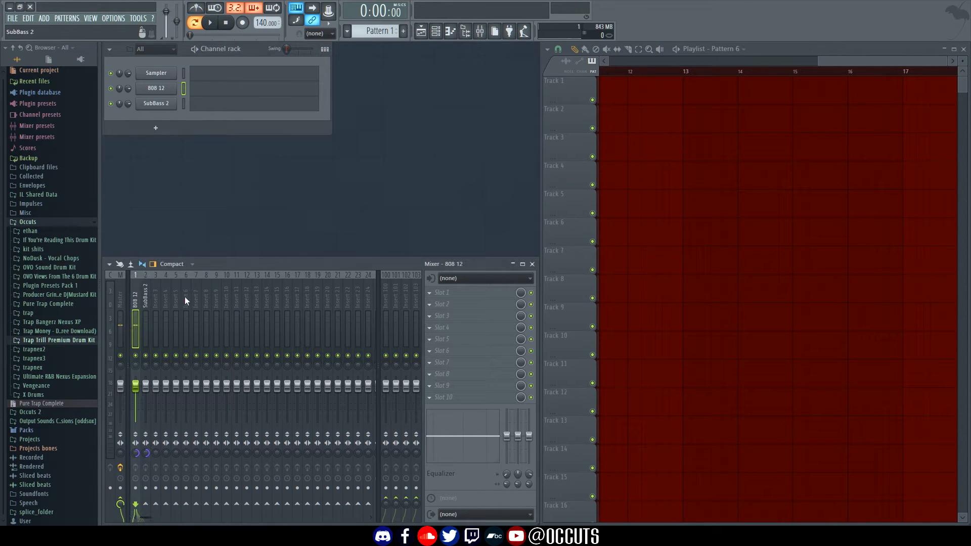
{"action": "left_click", "coordinate": [478, 297]}
{"action": "mouse_move", "coordinate": [480, 305]}
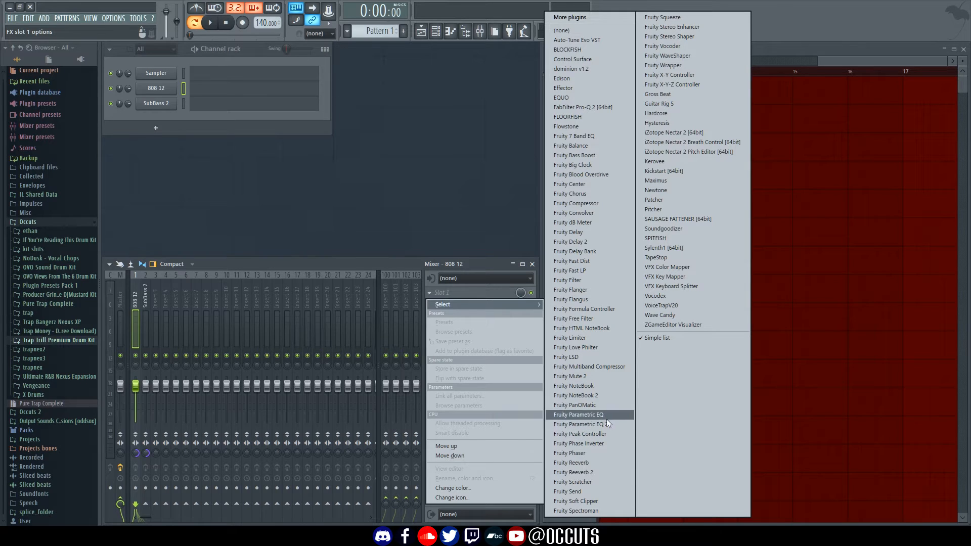
Load FabFilter Pro-Q 2 on the 808 12 insert and add a high cut near 2080 Hz
{"action": "left_click", "coordinate": [592, 107]}
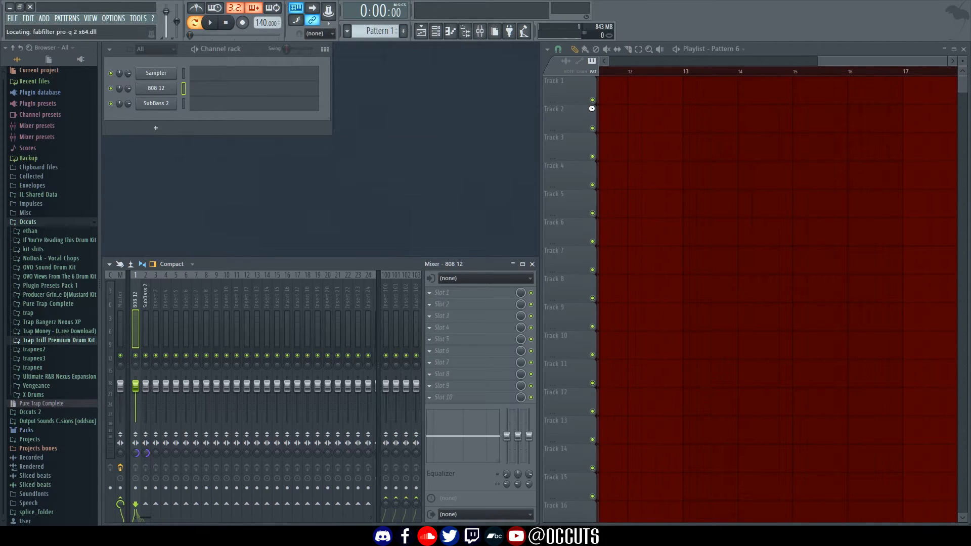
{"action": "left_click_drag", "start_coordinate": [369, 147], "coordinate": [498, 129]}
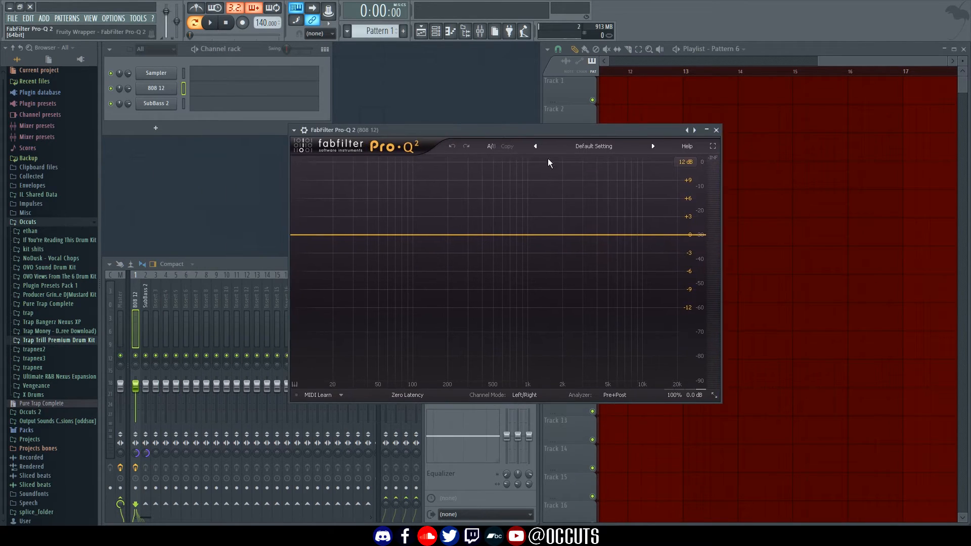
{"action": "left_click_drag", "start_coordinate": [702, 236], "coordinate": [521, 472]}
{"action": "scroll", "coordinate": [658, 238], "scroll_direction": "up", "scroll_amount": 4}
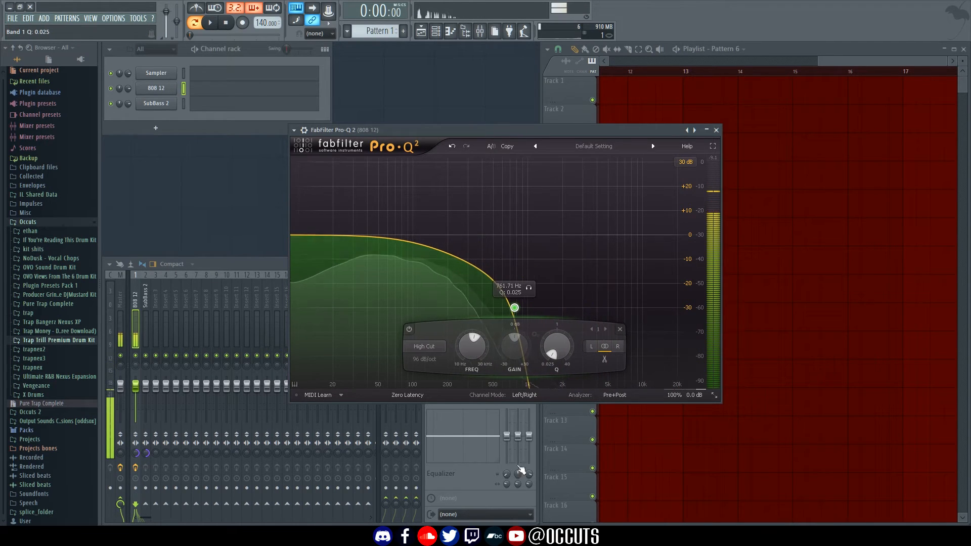
Add a 12 Hz low cut, a low-shelf boost, an 85 Hz bell boost and a narrow 208 Hz cut
{"action": "mouse_move", "coordinate": [296, 239]}
{"action": "left_mouse_down"}
{"action": "mouse_move", "coordinate": [418, 247]}
{"action": "mouse_move", "coordinate": [302, 240]}
{"action": "left_mouse_up"}
{"action": "scroll", "coordinate": [306, 241], "scroll_direction": "up", "scroll_amount": 4}
{"action": "scroll", "coordinate": [307, 242], "scroll_direction": "up", "scroll_amount": 3}
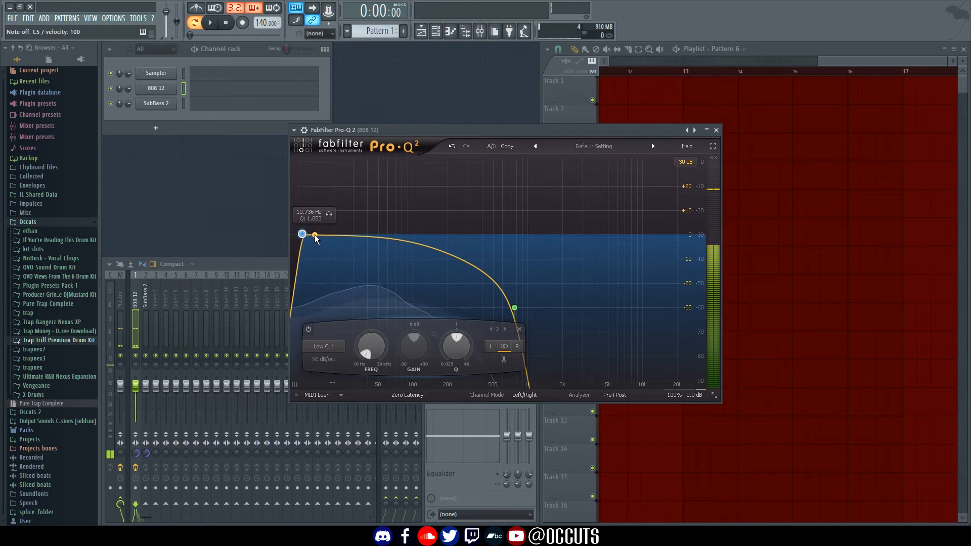
{"action": "left_click_drag", "start_coordinate": [315, 235], "coordinate": [333, 214]}
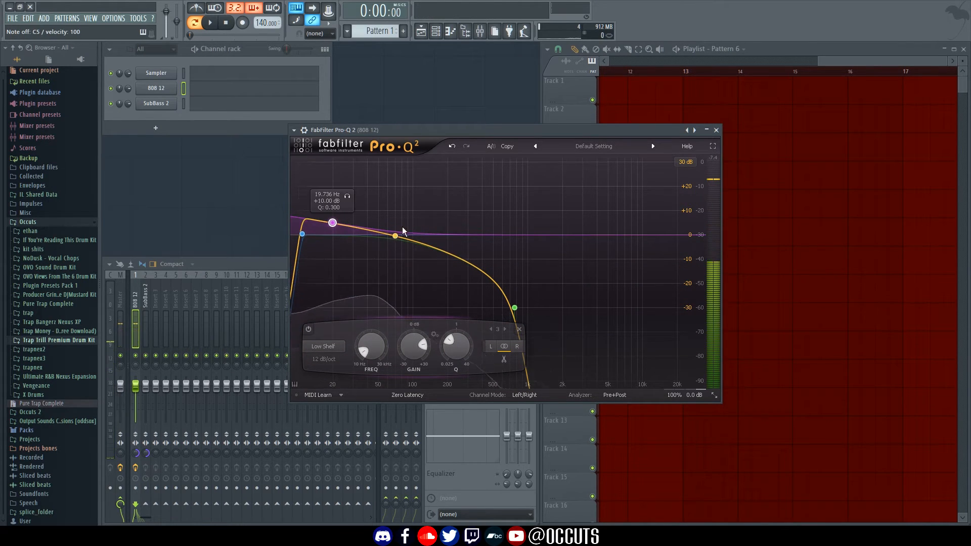
{"action": "left_click_drag", "start_coordinate": [401, 234], "coordinate": [399, 220]}
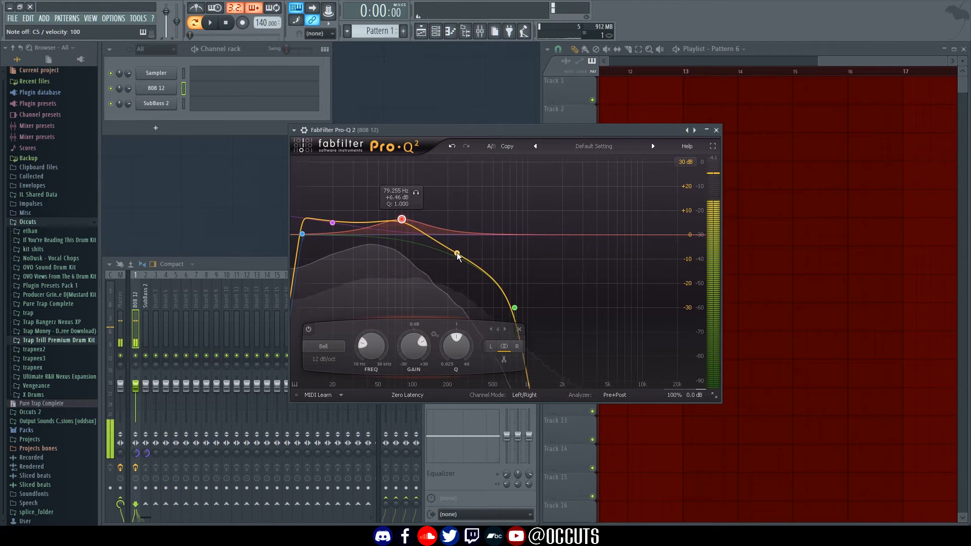
{"action": "left_click_drag", "start_coordinate": [456, 253], "coordinate": [451, 308]}
{"action": "scroll", "coordinate": [451, 256], "scroll_direction": "up", "scroll_amount": 5}
{"action": "scroll", "coordinate": [437, 312], "scroll_direction": "down", "scroll_amount": 5}
{"action": "scroll", "coordinate": [450, 308], "scroll_direction": "up", "scroll_amount": 3}
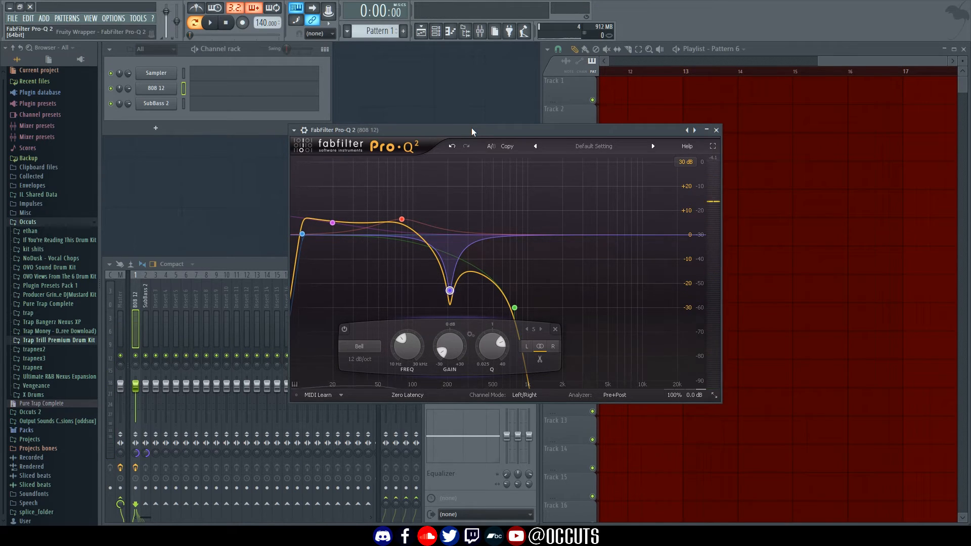
{"action": "left_click_drag", "start_coordinate": [472, 128], "coordinate": [514, 127]}
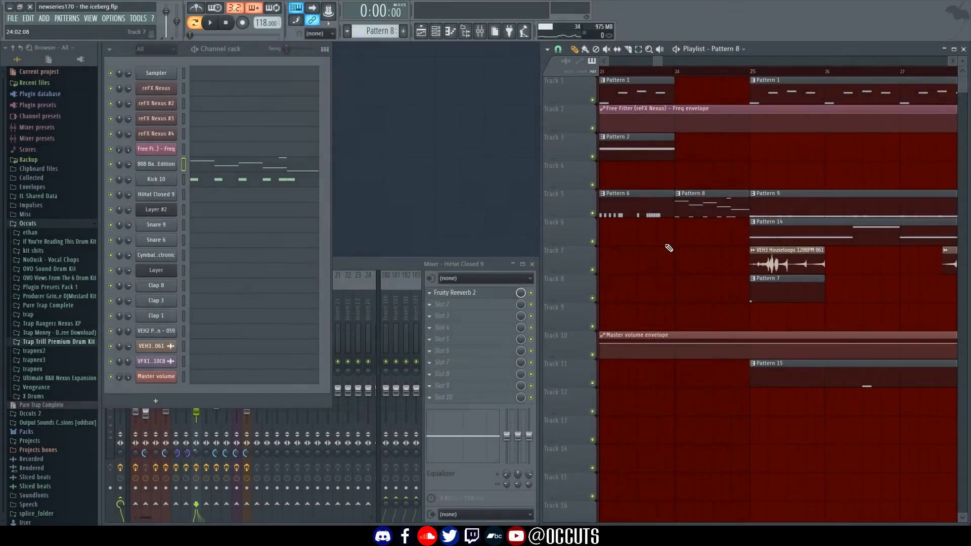
Scroll the iceberg arrangement to bar 24 and glance at the 808 and Kick 10 notes
{"action": "left_click", "coordinate": [676, 71]}
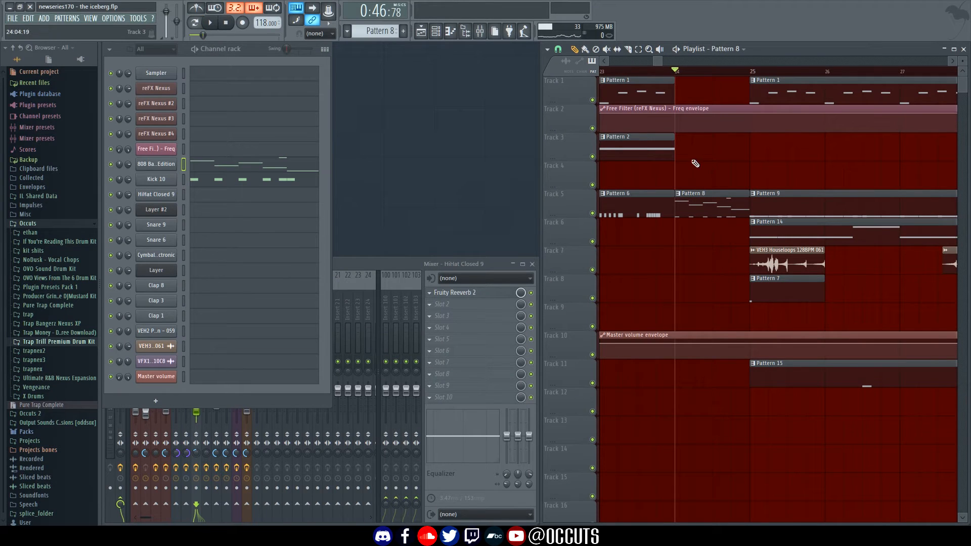
{"action": "left_click_drag", "start_coordinate": [786, 185], "coordinate": [605, 178]}
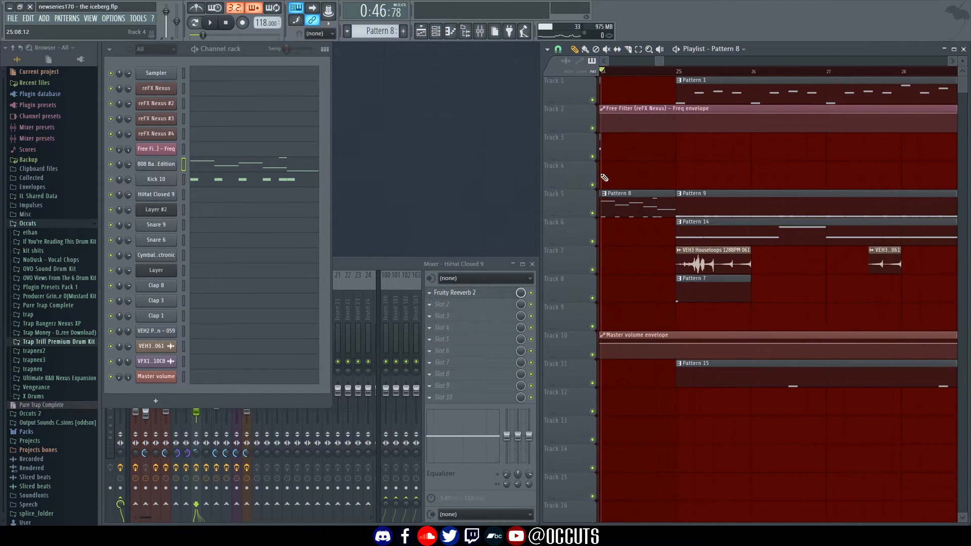
{"action": "left_click", "coordinate": [274, 169]}
{"action": "key", "text": "Escape"}
{"action": "left_click", "coordinate": [247, 180]}
{"action": "key", "text": "Escape"}
{"action": "mouse_move", "coordinate": [820, 299]}
{"action": "left_mouse_down"}
{"action": "mouse_move", "coordinate": [750, 307]}
{"action": "mouse_move", "coordinate": [618, 288]}
{"action": "mouse_move", "coordinate": [717, 303]}
{"action": "mouse_move", "coordinate": [811, 299]}
{"action": "left_mouse_up"}
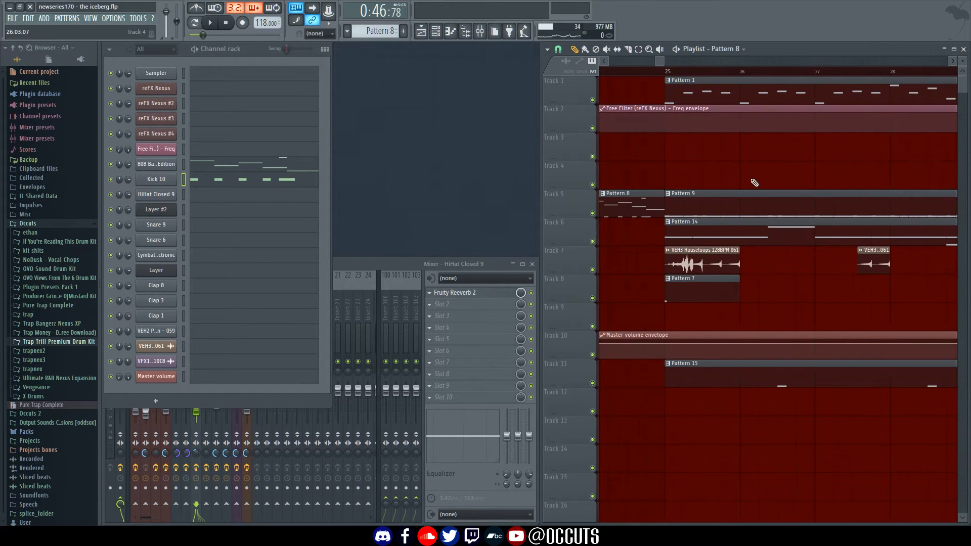
Play the song from bar 25, make Pattern 9 current, then stop playback
{"action": "left_click", "coordinate": [665, 71]}
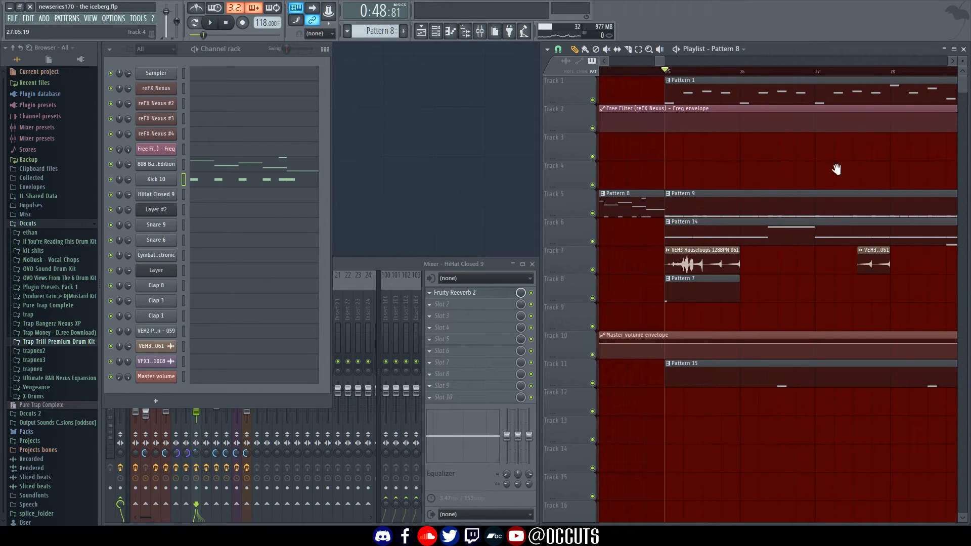
{"action": "left_click_drag", "start_coordinate": [837, 169], "coordinate": [809, 189]}
{"action": "key", "text": "space"}
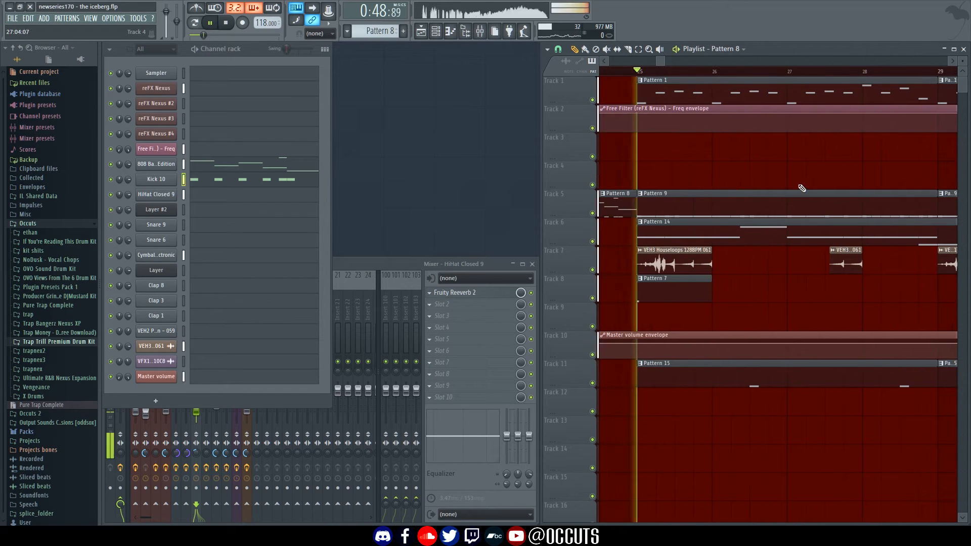
{"action": "left_click", "coordinate": [729, 208]}
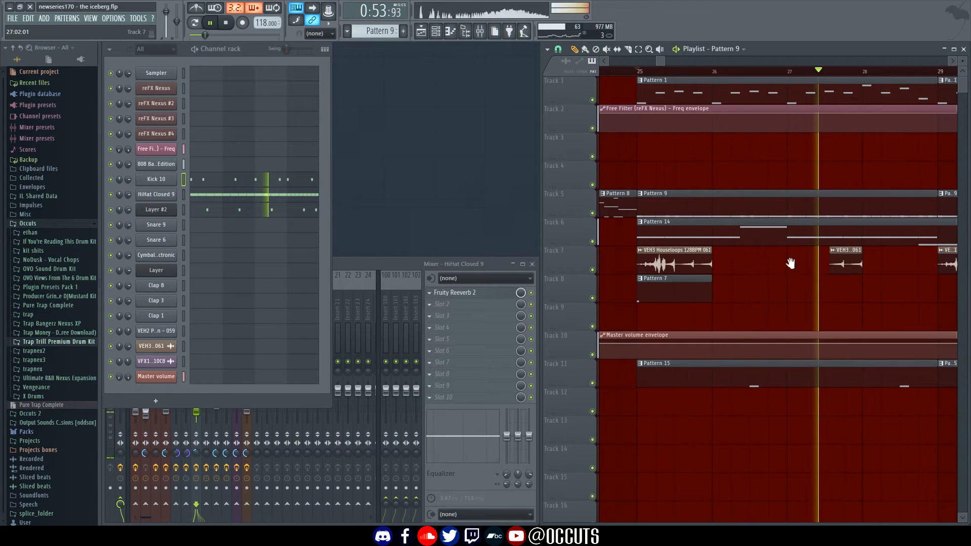
{"action": "left_click_drag", "start_coordinate": [791, 263], "coordinate": [687, 276]}
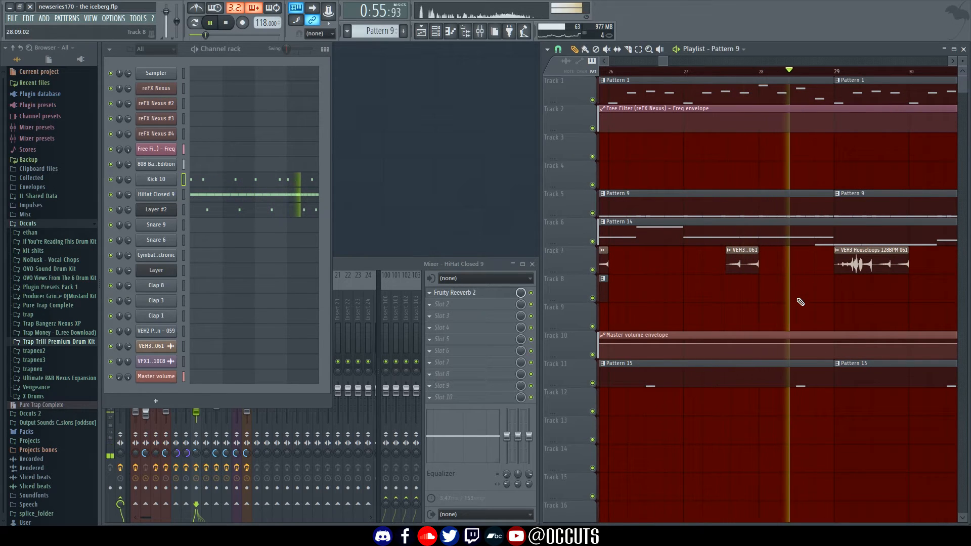
{"action": "key", "text": "space"}
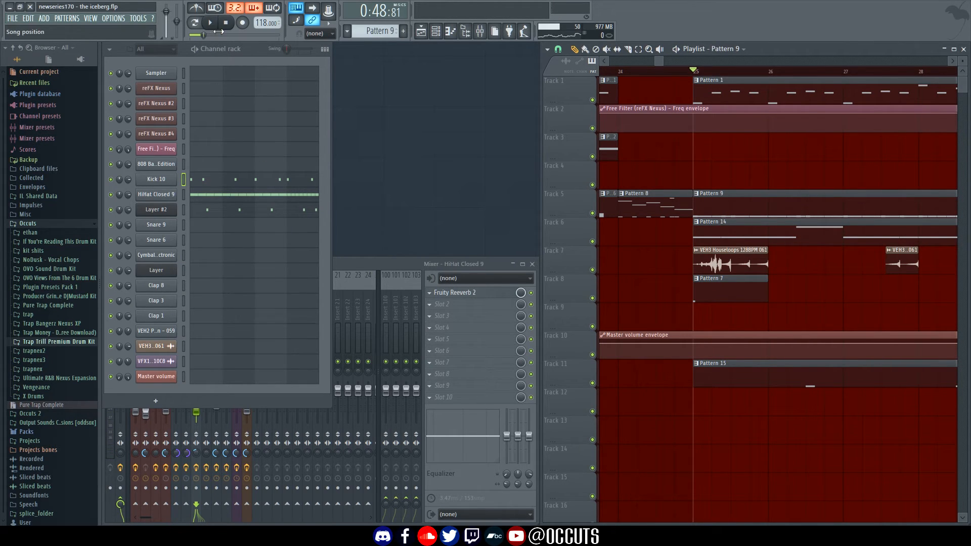
Switch to pattern mode, play Pattern 9 alone, then paste the kick rhythm onto the 808 channel
{"action": "left_click", "coordinate": [204, 32]}
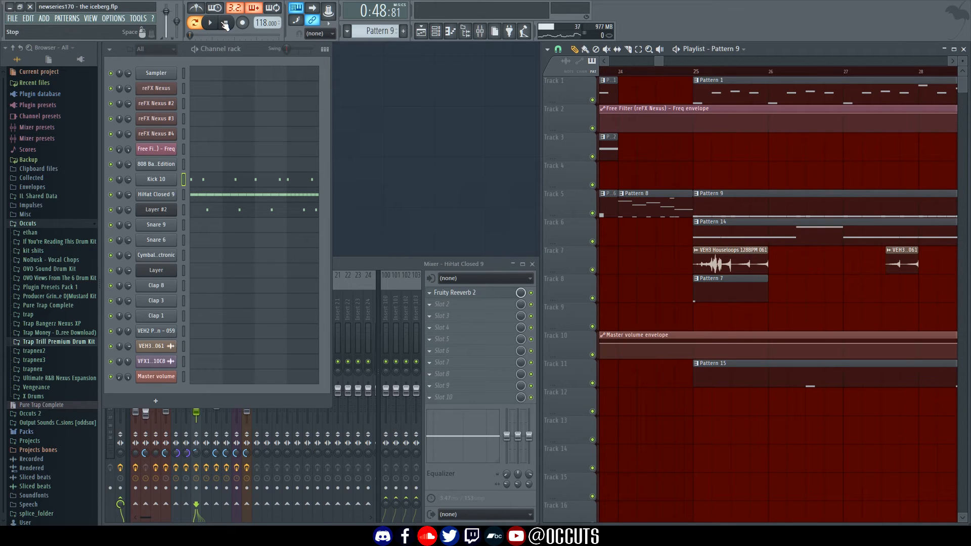
{"action": "left_click", "coordinate": [212, 24]}
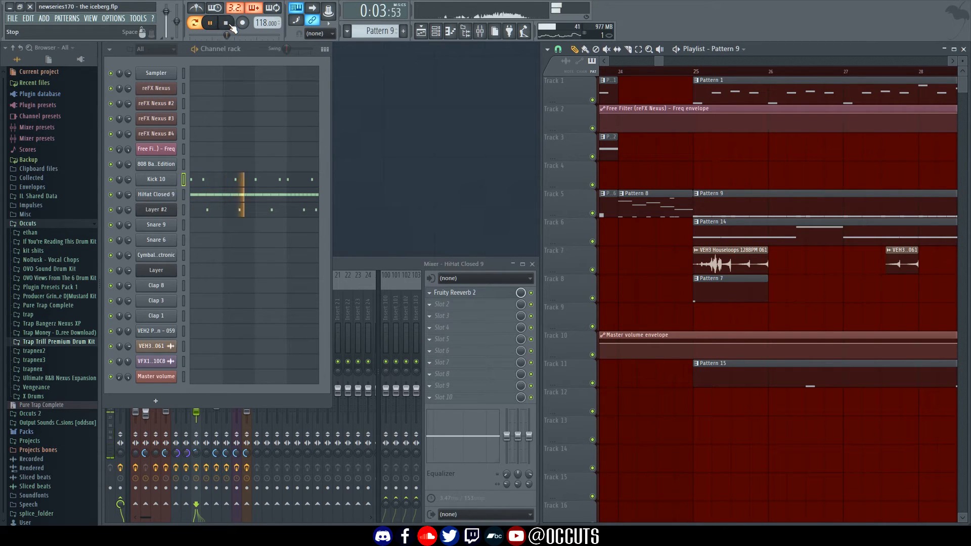
{"action": "left_click", "coordinate": [227, 23]}
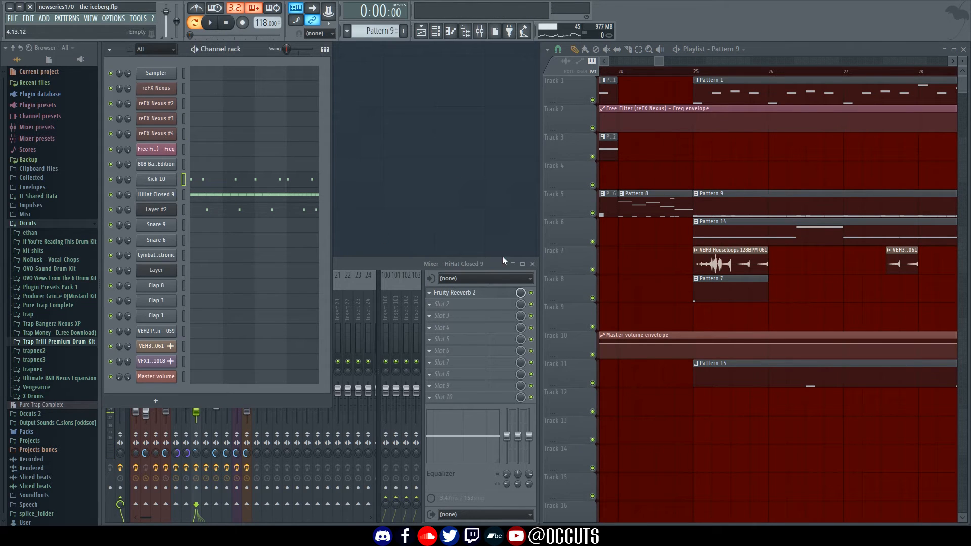
{"action": "left_click", "coordinate": [184, 164]}
{"action": "key", "text": "ctrl+v"}
Make the 808 notes legato with Ctrl+L and mute Track 6, which holds Pattern 14
{"action": "key", "text": "F7"}
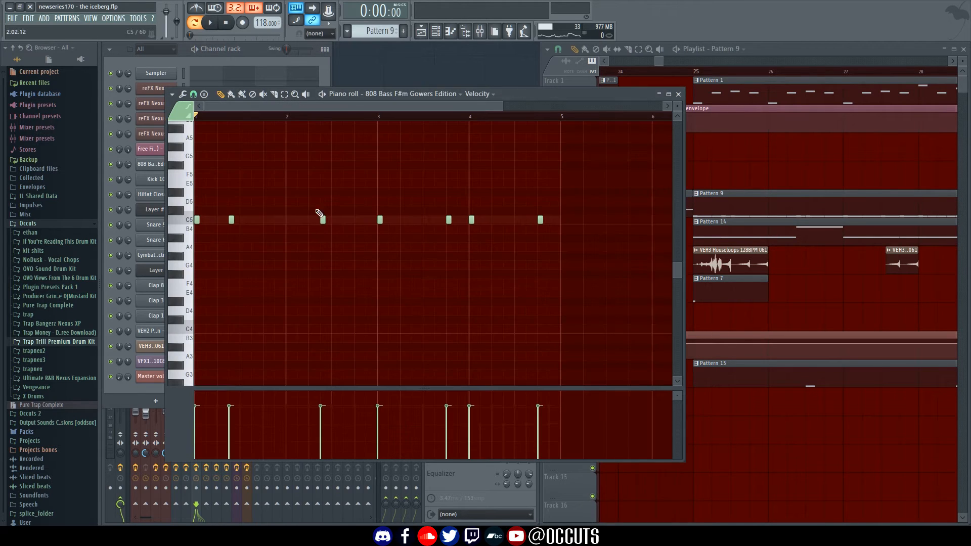
{"action": "key", "text": "ctrl+l"}
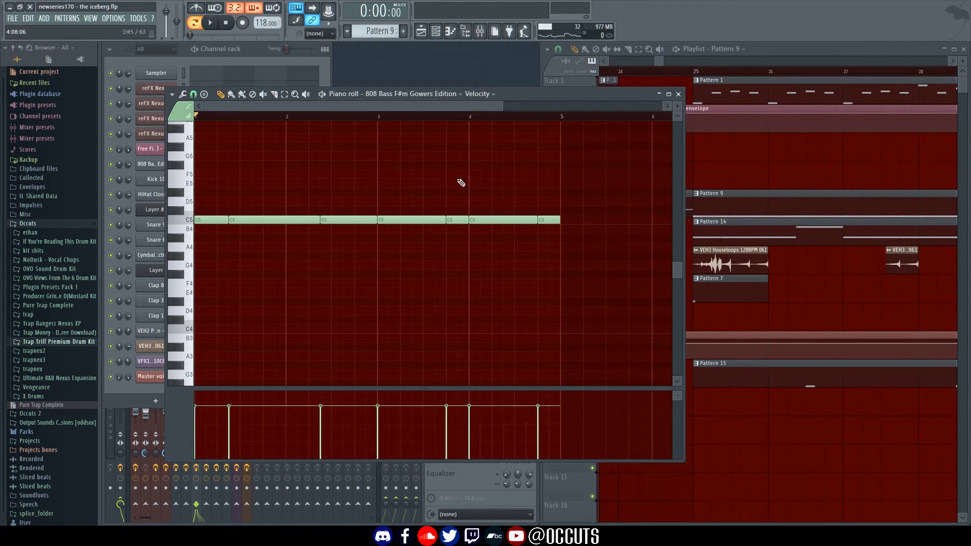
{"action": "scroll", "coordinate": [457, 214], "scroll_direction": "up", "scroll_amount": 3}
{"action": "left_click", "coordinate": [763, 242]}
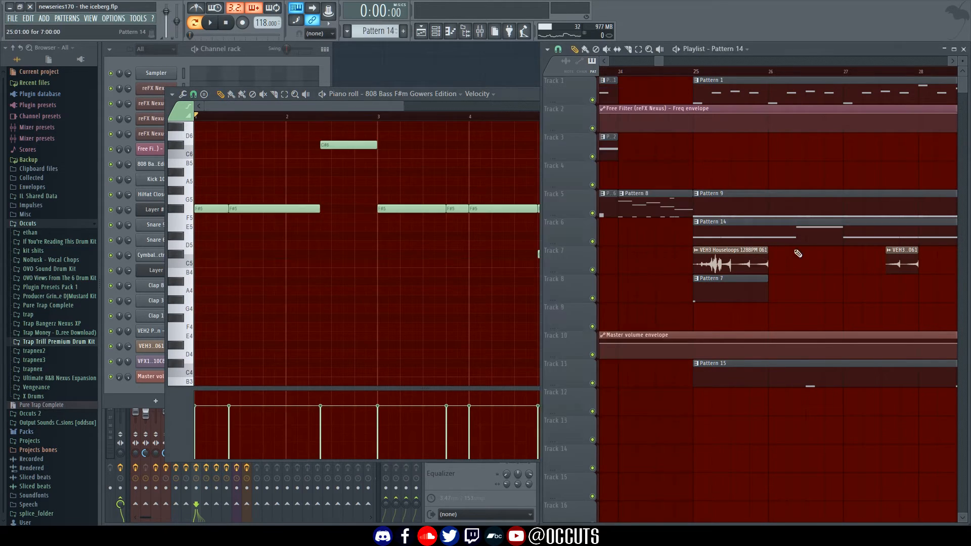
{"action": "left_click", "coordinate": [595, 243]}
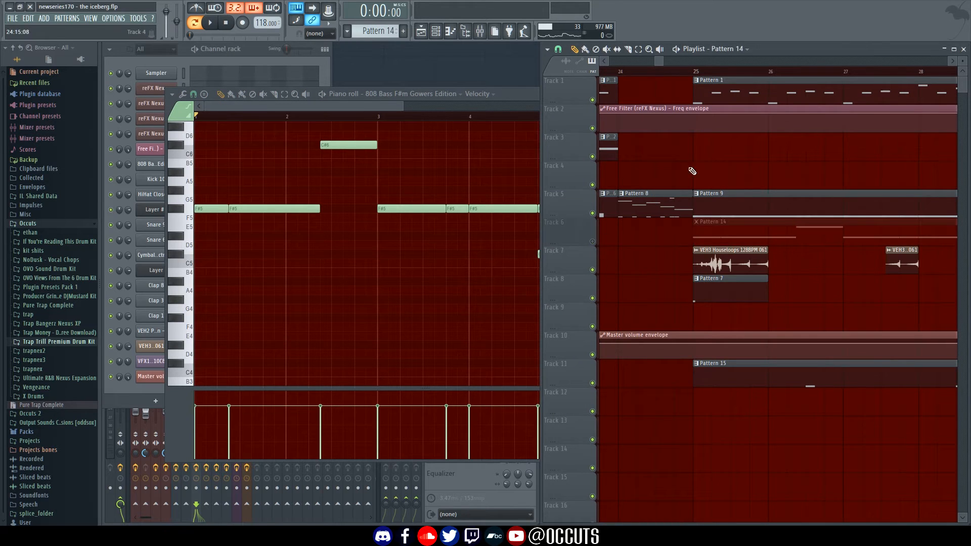
{"action": "left_click", "coordinate": [714, 200]}
{"action": "left_click", "coordinate": [444, 200]}
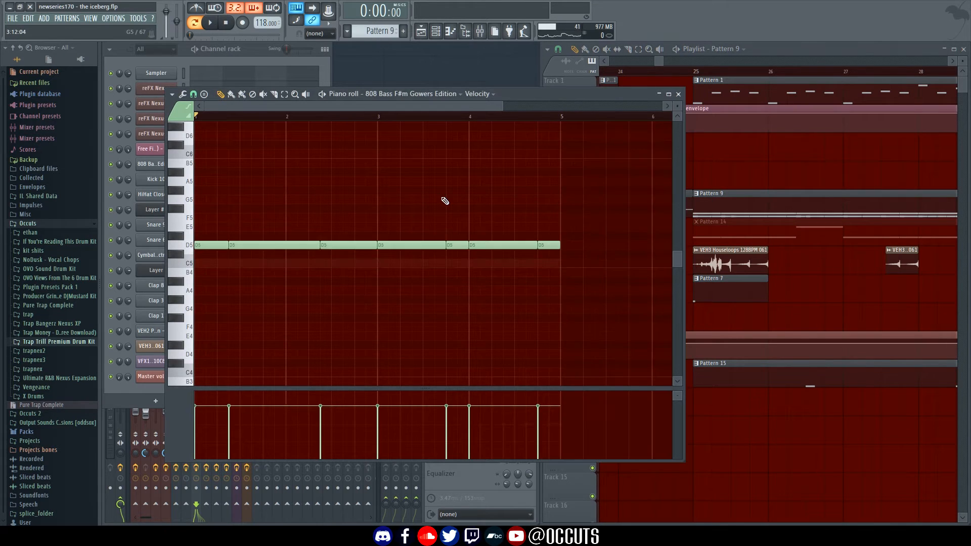
Play from near bar 24 while dropping the second 808 note to E5 and raising the last two to A5
{"action": "left_click", "coordinate": [764, 50]}
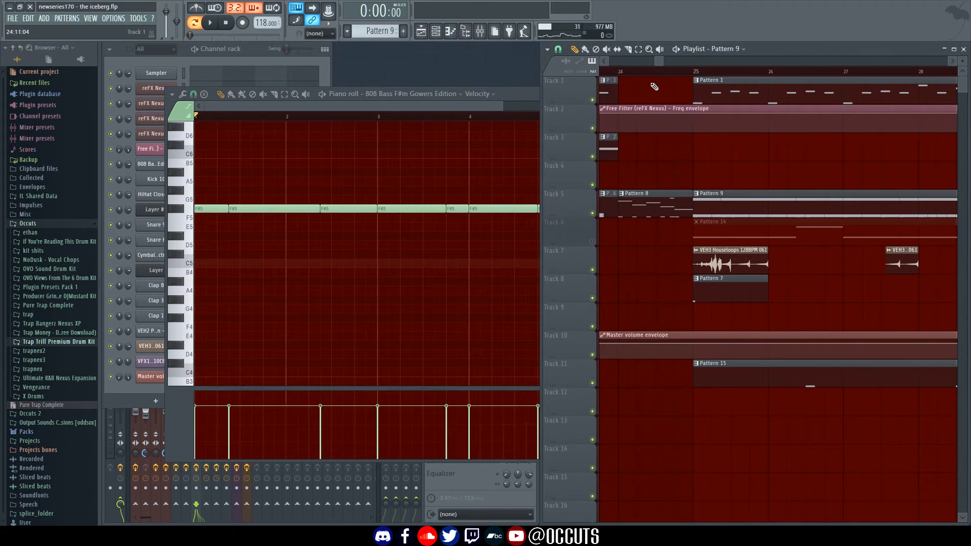
{"action": "left_click", "coordinate": [621, 75]}
{"action": "key", "text": "space"}
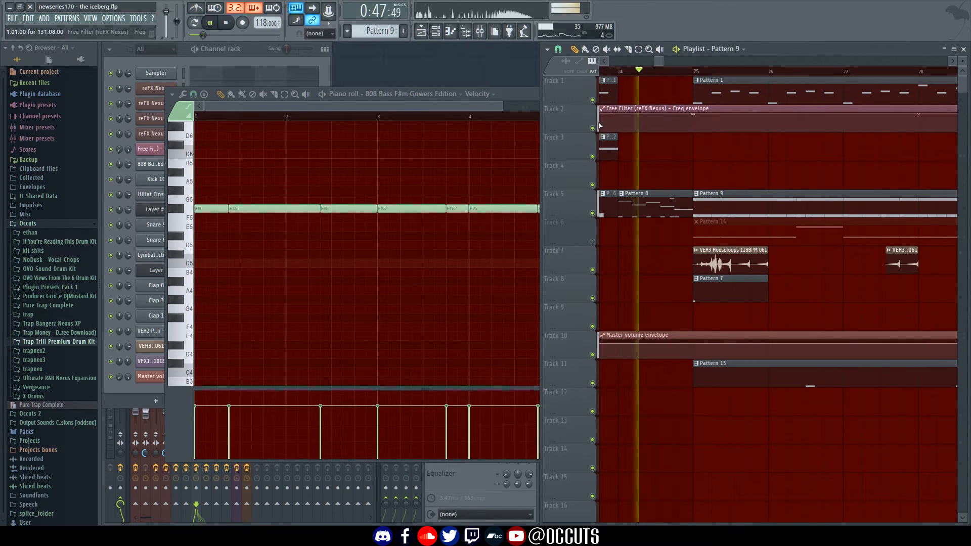
{"action": "left_click", "coordinate": [435, 165]}
{"action": "scroll", "coordinate": [375, 187], "scroll_direction": "up", "scroll_amount": 2}
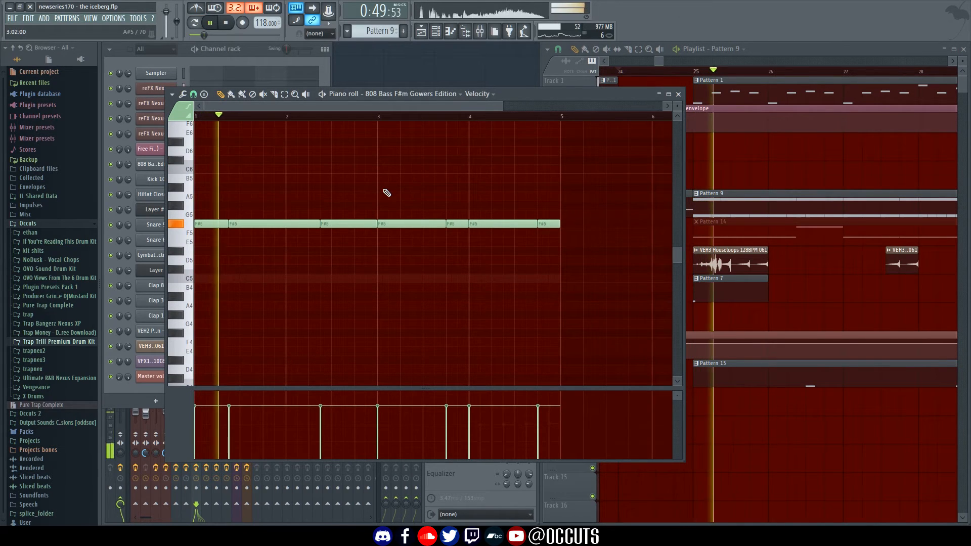
{"action": "left_click_drag", "start_coordinate": [363, 224], "coordinate": [370, 240]}
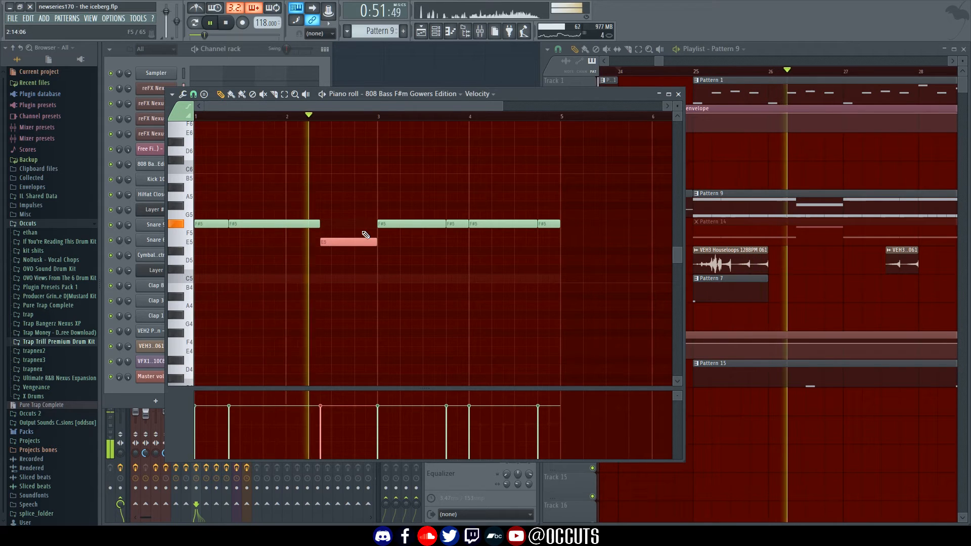
{"action": "left_click_drag", "start_coordinate": [443, 205], "coordinate": [435, 247]}
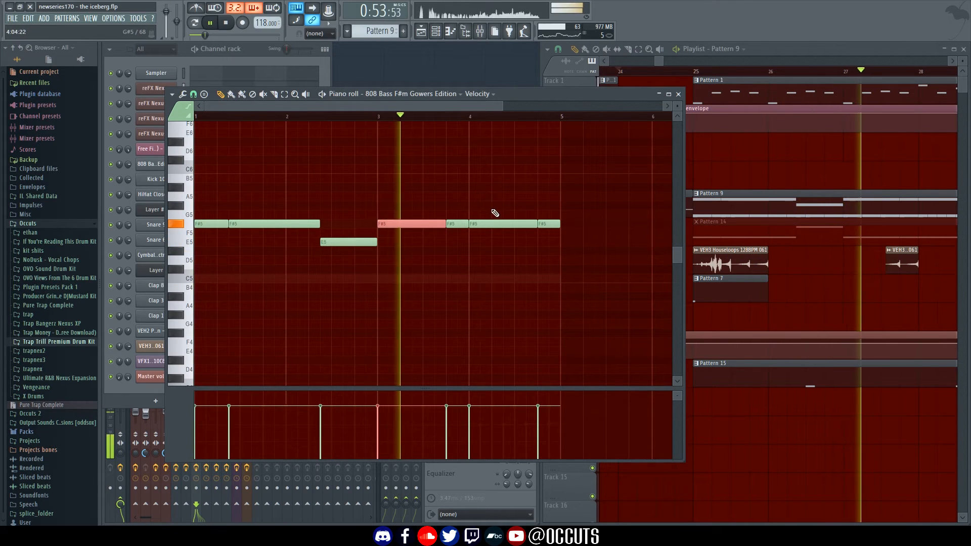
{"action": "left_click_drag", "start_coordinate": [494, 211], "coordinate": [588, 254]}
{"action": "key", "text": "Up"}
{"action": "key", "text": "Up"}
{"action": "key", "text": "Up"}
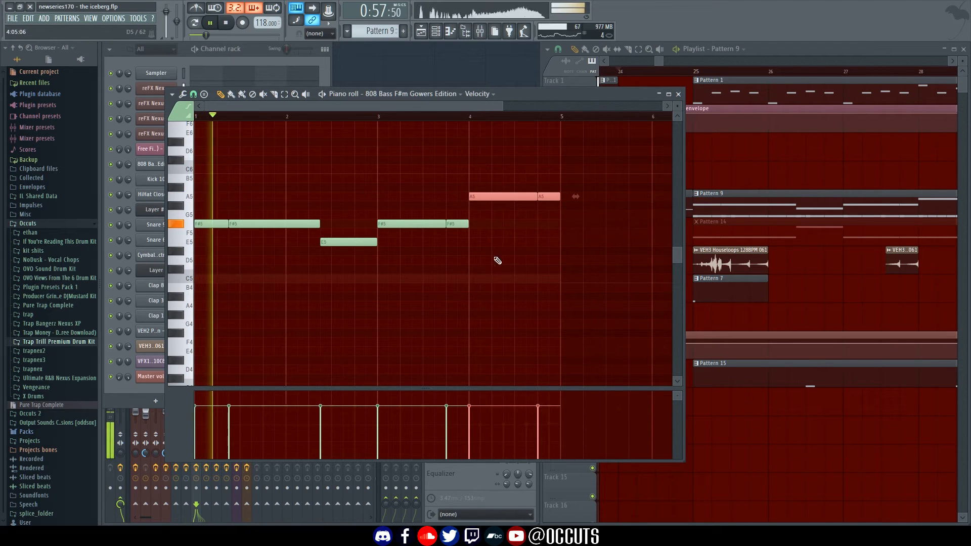
{"action": "left_click", "coordinate": [422, 287], "text": "ctrl"}
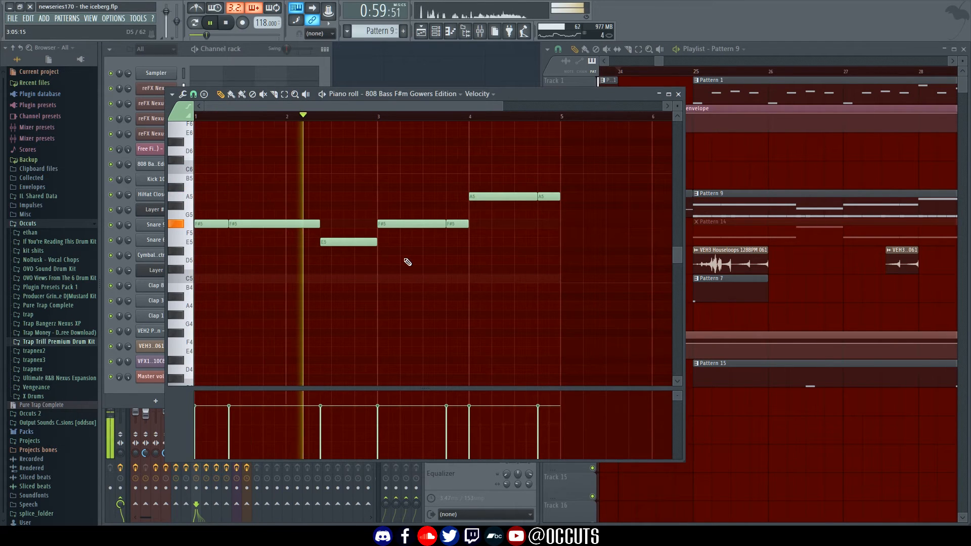
{"action": "key", "text": "space"}
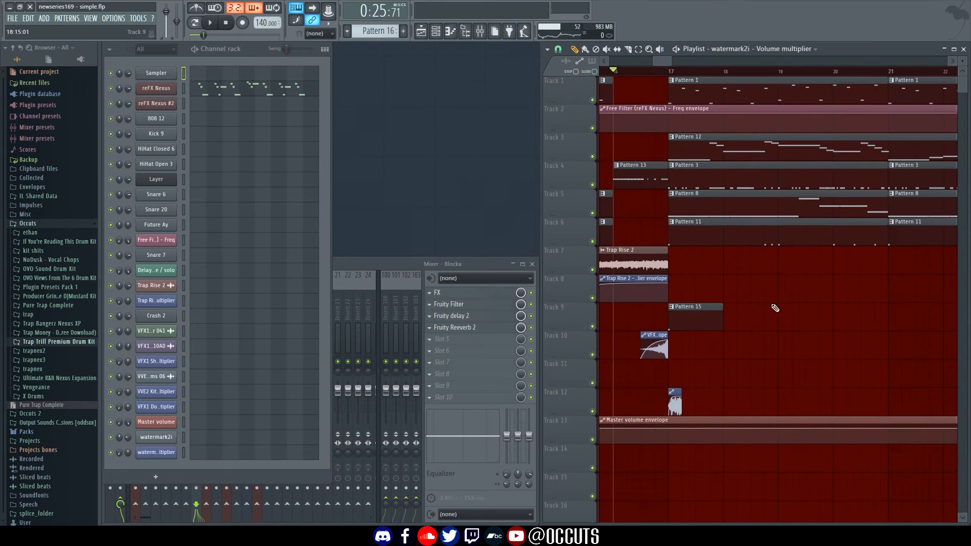
Look over the clips around bar 17, select Patterns 11 and 8, and audition the beat
{"action": "mouse_move", "coordinate": [716, 279]}
{"action": "left_mouse_down"}
{"action": "mouse_move", "coordinate": [843, 284]}
{"action": "mouse_move", "coordinate": [665, 299]}
{"action": "mouse_move", "coordinate": [820, 301]}
{"action": "left_mouse_up"}
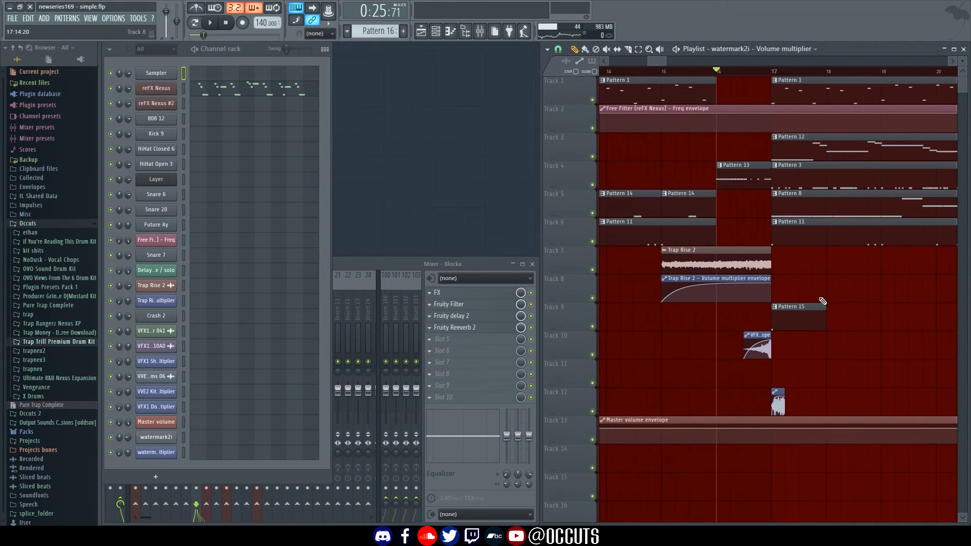
{"action": "left_click_drag", "start_coordinate": [832, 266], "coordinate": [729, 201]}
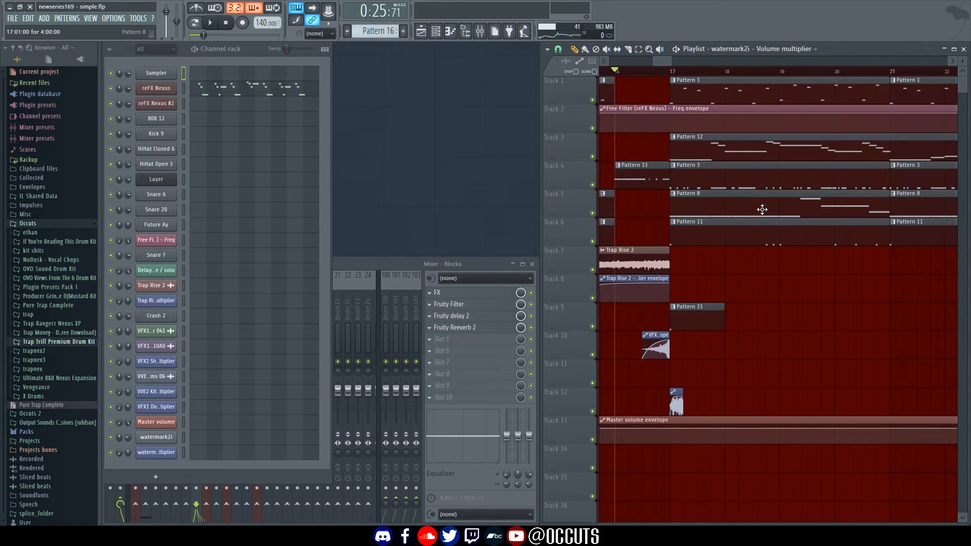
{"action": "left_click", "coordinate": [729, 229]}
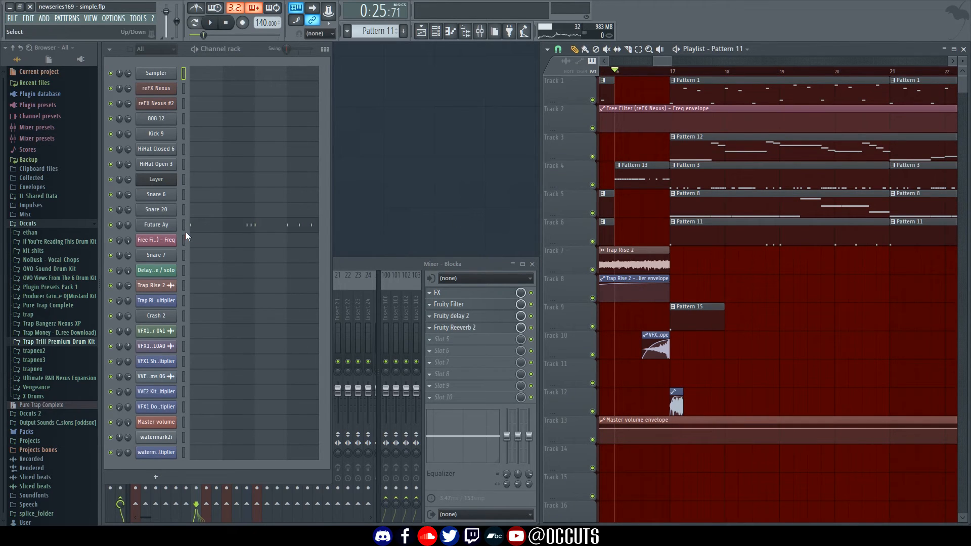
{"action": "left_click", "coordinate": [779, 213]}
{"action": "left_click_drag", "start_coordinate": [804, 298], "coordinate": [924, 311]}
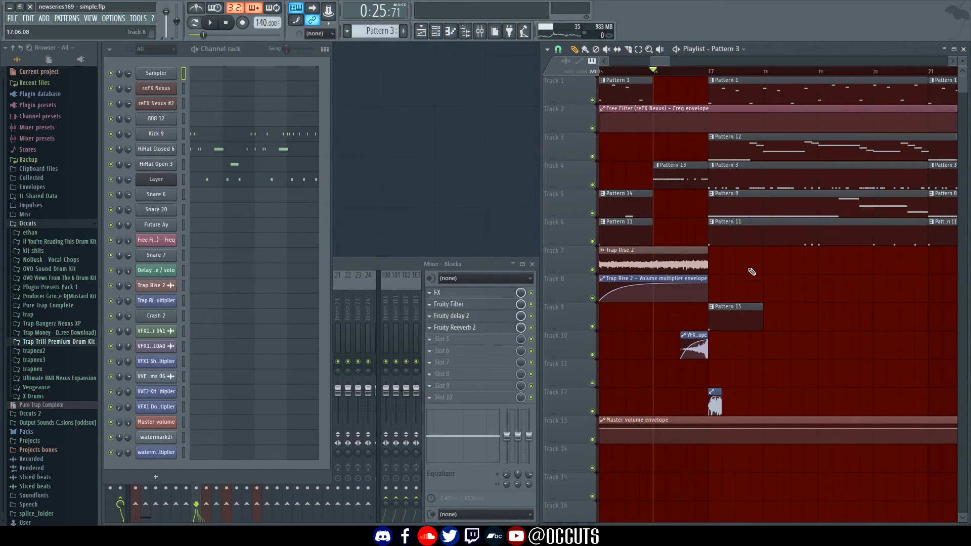
{"action": "key", "text": "space"}
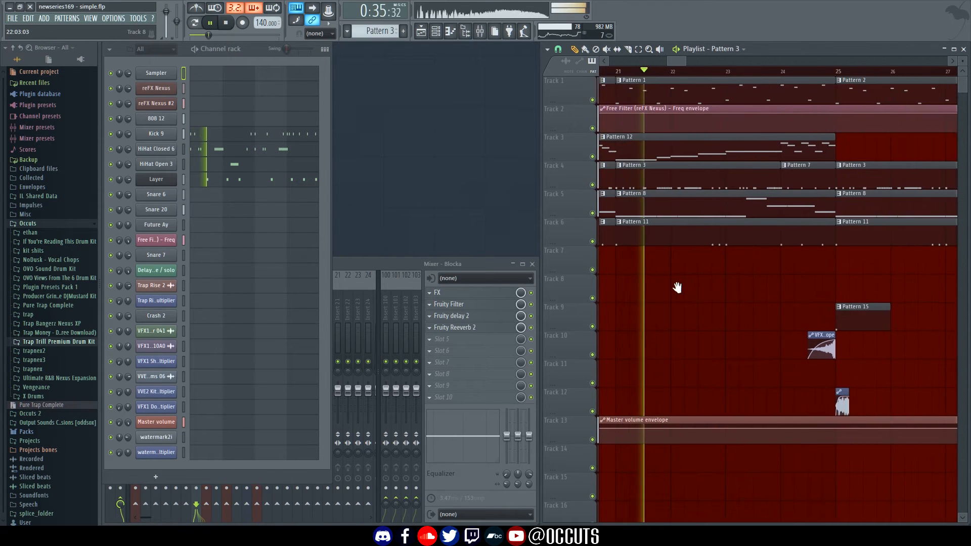
{"action": "key", "text": "space"}
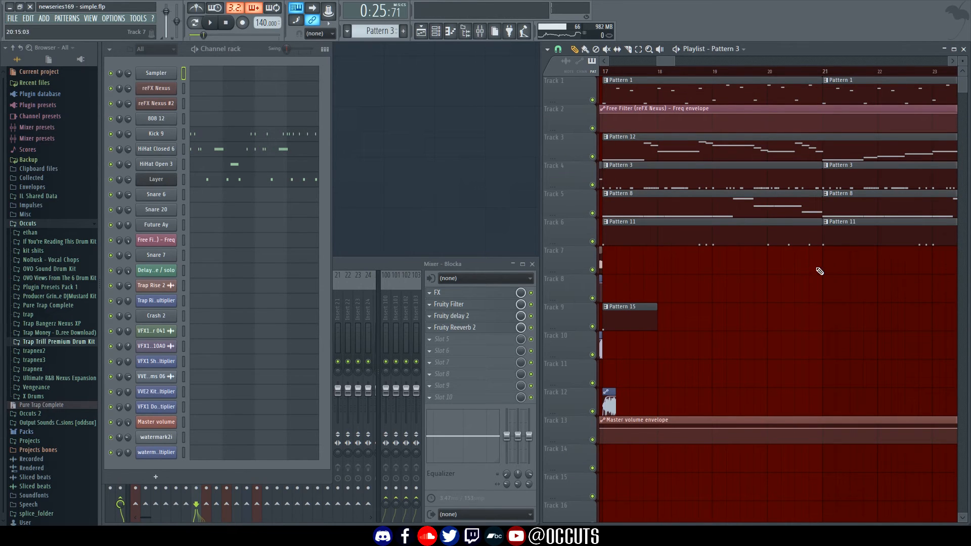
Make Pattern 8 current and paste the 12 kick notes into its Kick 9 channel
{"action": "scroll", "coordinate": [737, 286], "scroll_direction": "left", "scroll_amount": 1}
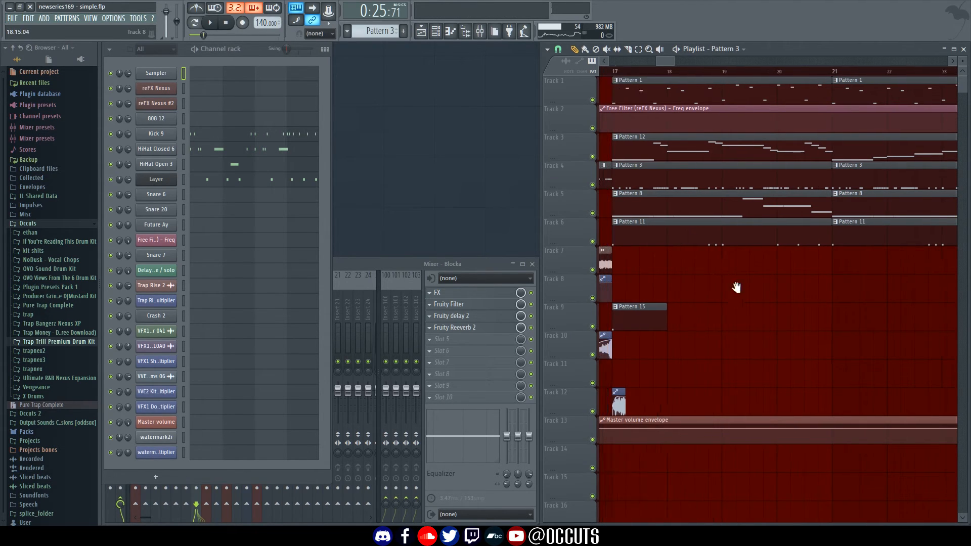
{"action": "left_click", "coordinate": [725, 155]}
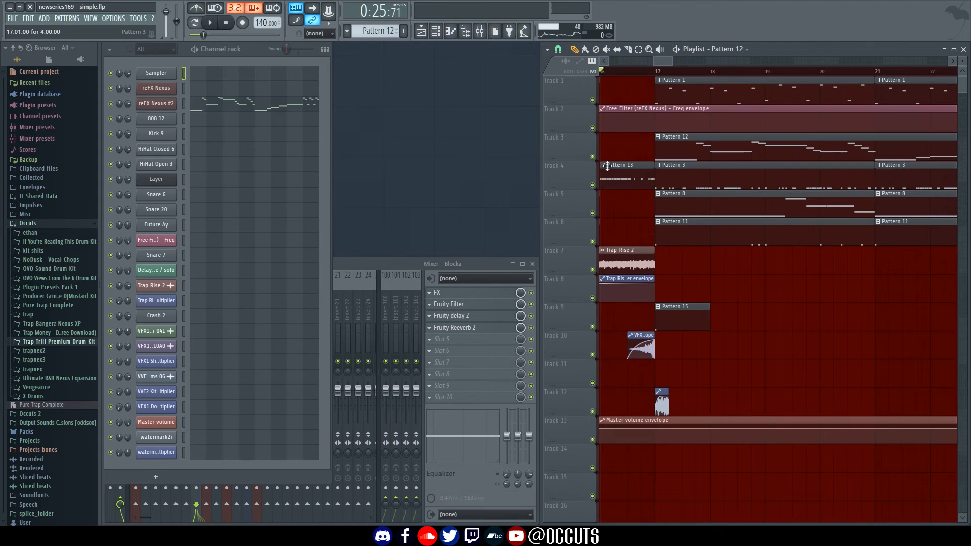
{"action": "left_click", "coordinate": [689, 187]}
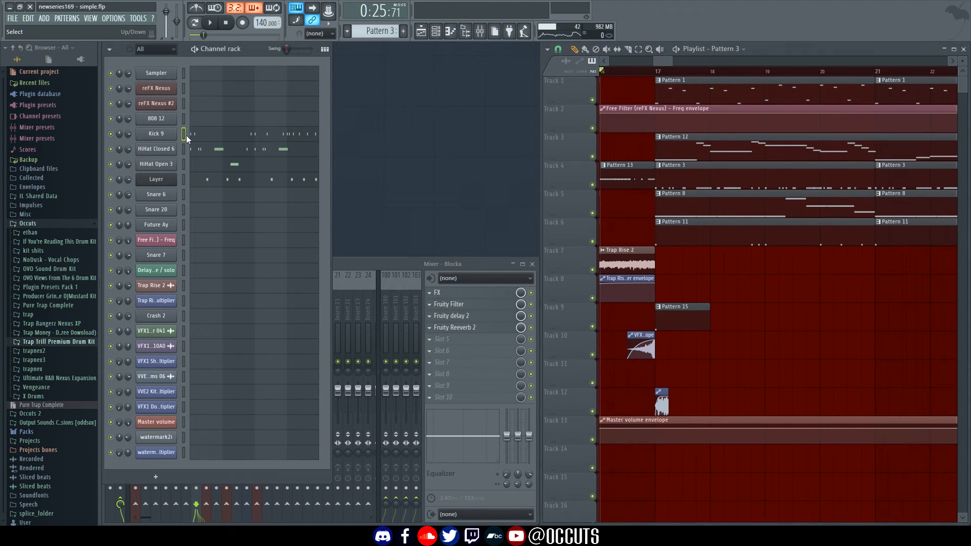
{"action": "left_click", "coordinate": [685, 208]}
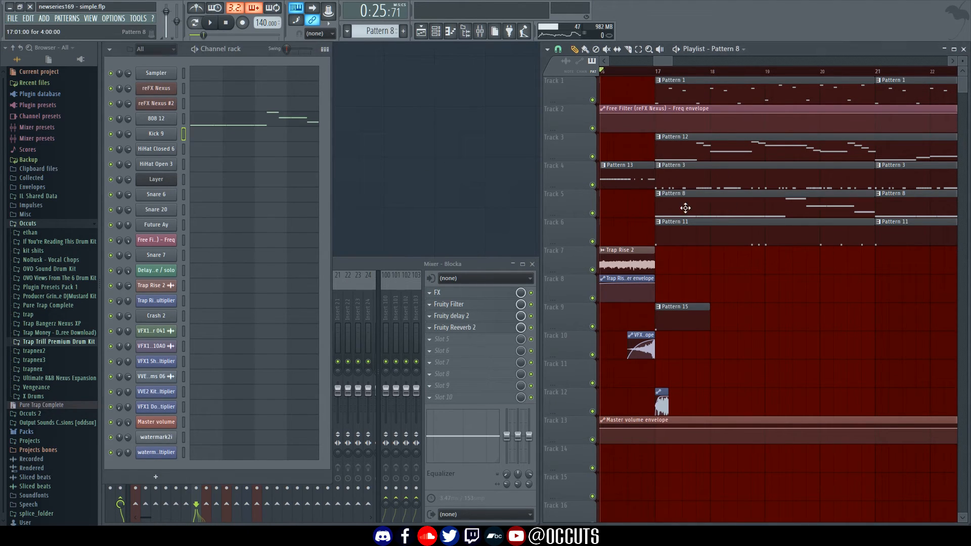
{"action": "left_click", "coordinate": [185, 135]}
{"action": "key", "text": "ctrl+v"}
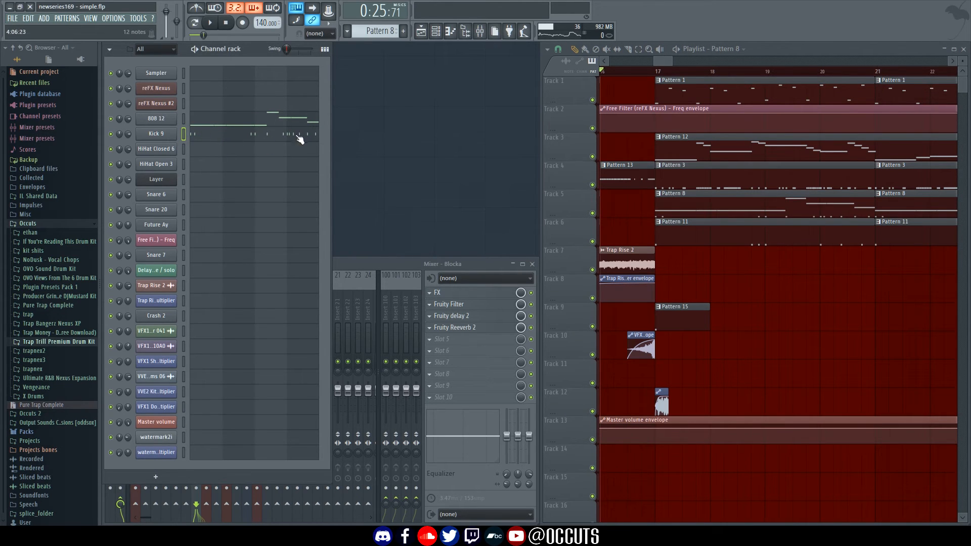
{"action": "left_click", "coordinate": [200, 137]}
Remove all kick notes from Kick 9 and paste them into the 808 12 piano roll
{"action": "scroll", "coordinate": [501, 285], "scroll_direction": "down", "scroll_amount": 2}
{"action": "left_click_drag", "start_coordinate": [546, 319], "coordinate": [195, 230]}
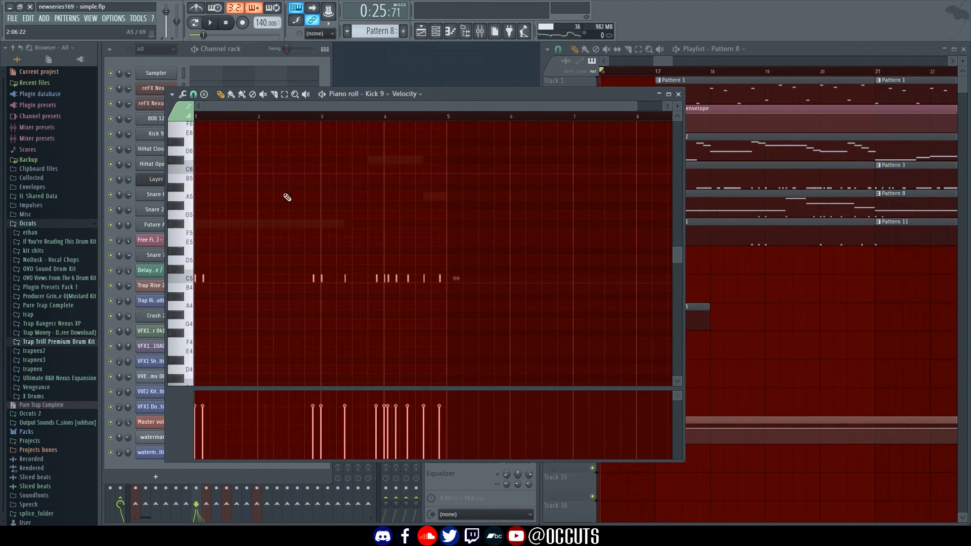
{"action": "key", "text": "Delete"}
{"action": "key", "text": "Escape"}
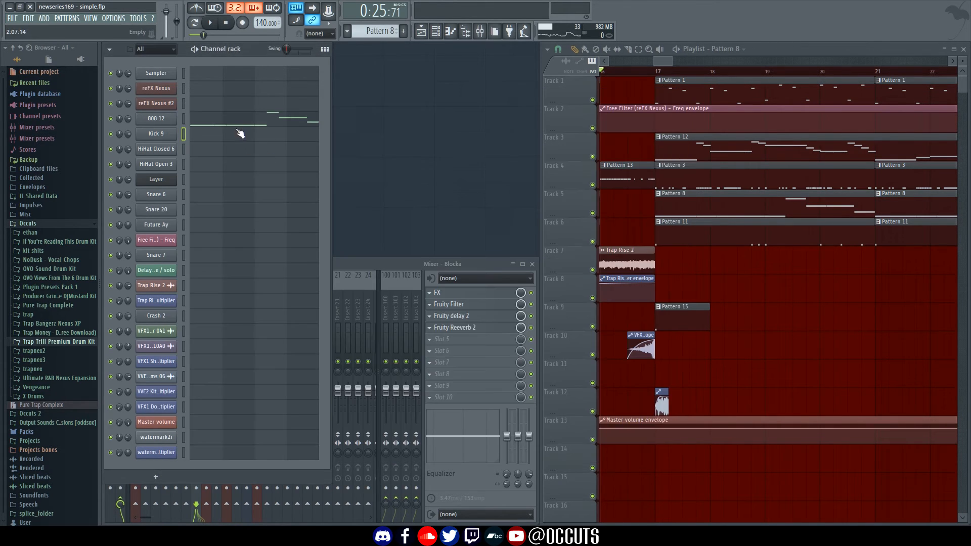
{"action": "left_click", "coordinate": [237, 121]}
{"action": "left_click_drag", "start_coordinate": [320, 298], "coordinate": [333, 284]}
{"action": "key", "text": "ctrl+v"}
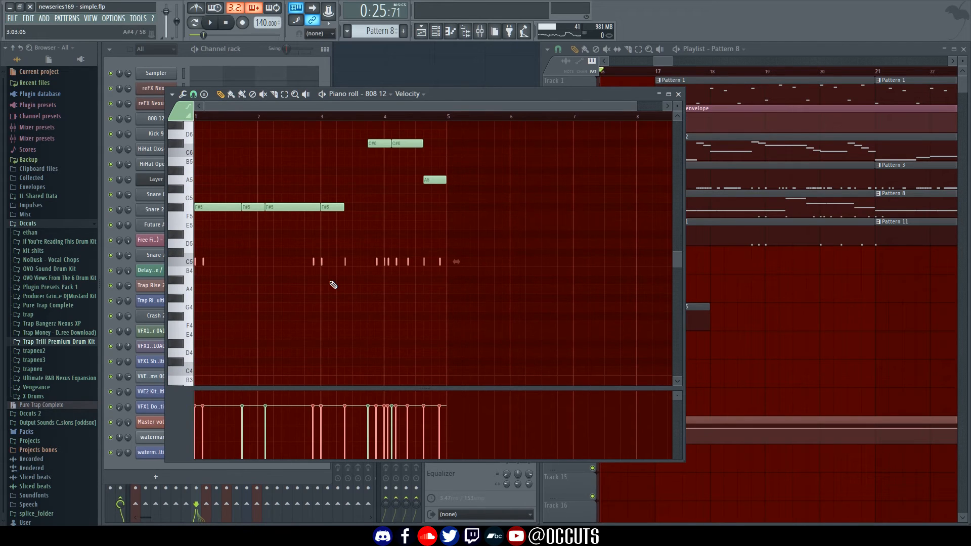
Inspect the pasted C5 notes against the long C#6 808 note across bars 1–3
{"action": "scroll", "coordinate": [353, 218], "scroll_direction": "up", "scroll_amount": 6}
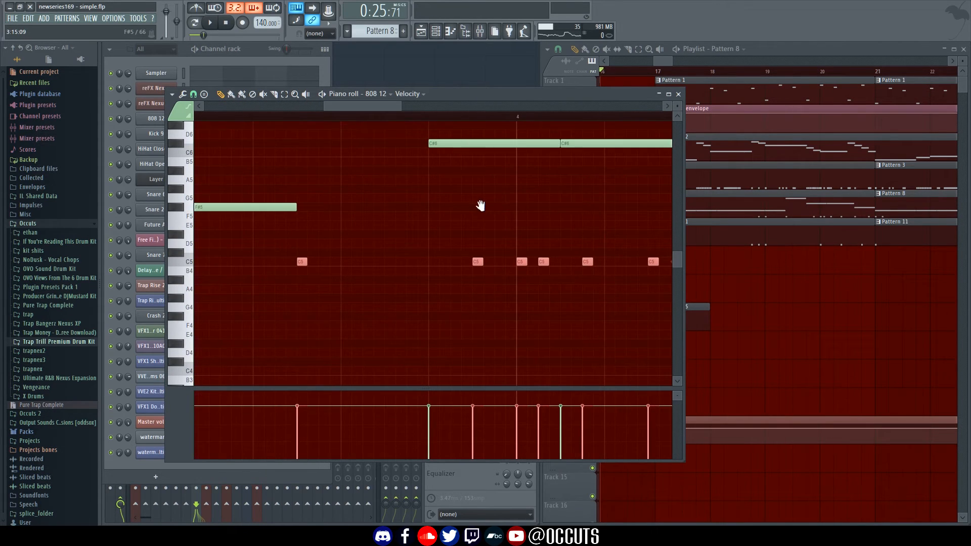
{"action": "left_click_drag", "start_coordinate": [481, 205], "coordinate": [479, 275]}
{"action": "left_click", "coordinate": [440, 207], "text": "ctrl"}
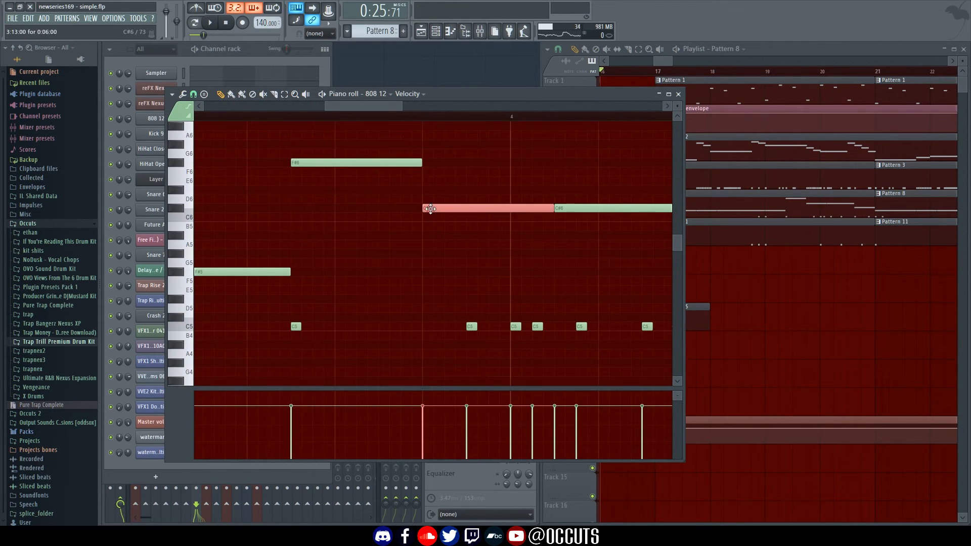
{"action": "left_click_drag", "start_coordinate": [488, 319], "coordinate": [470, 334]}
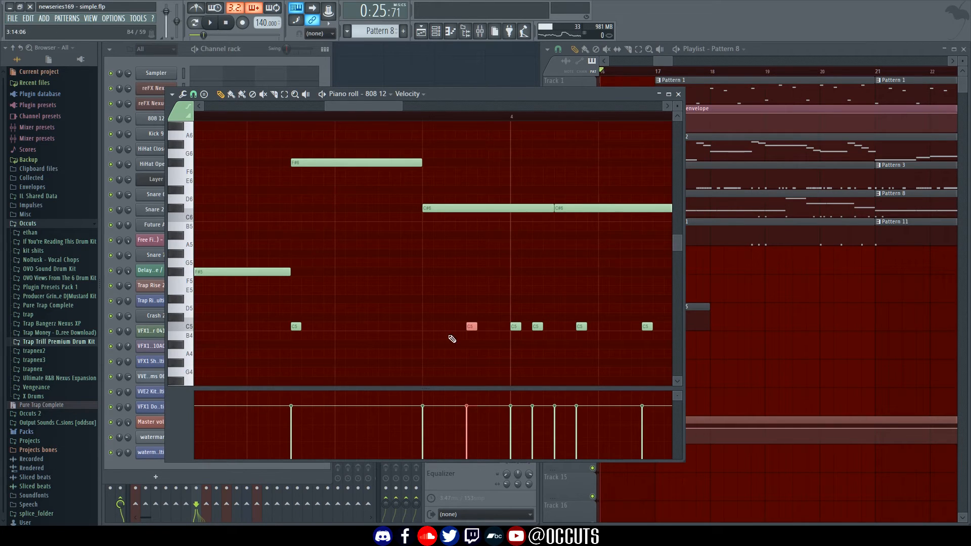
{"action": "left_click_drag", "start_coordinate": [393, 338], "coordinate": [648, 325]}
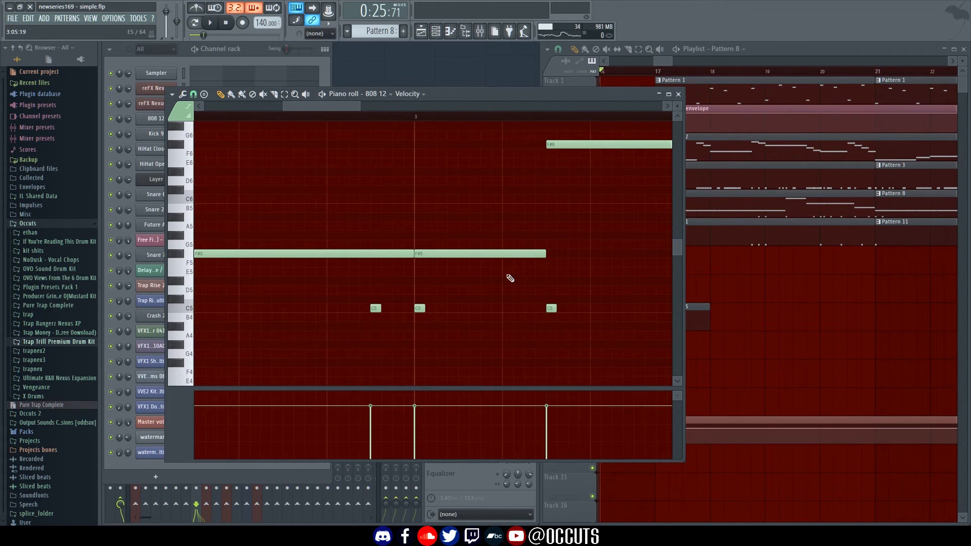
{"action": "left_click_drag", "start_coordinate": [406, 339], "coordinate": [482, 291]}
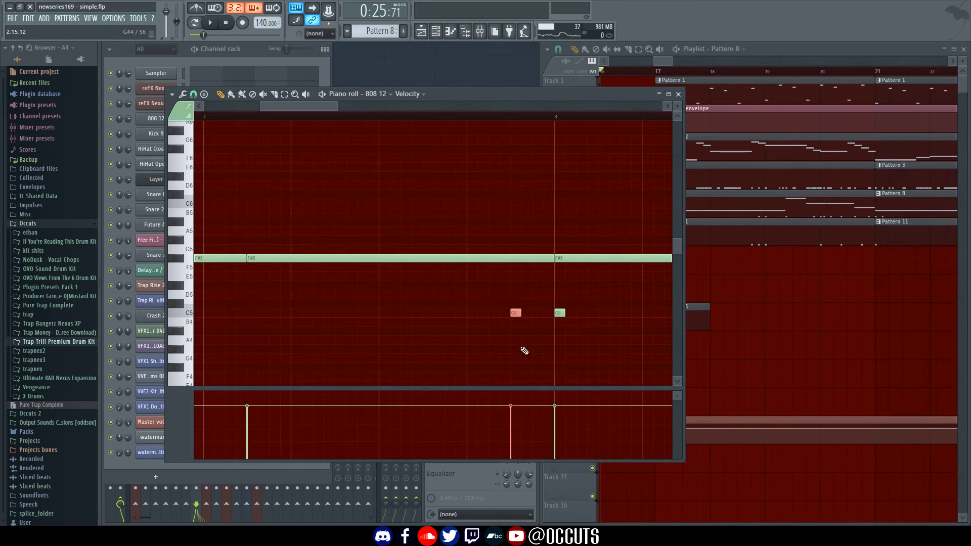
{"action": "left_click", "coordinate": [524, 349], "text": "ctrl"}
{"action": "left_click_drag", "start_coordinate": [459, 336], "coordinate": [668, 307]}
{"action": "left_click_drag", "start_coordinate": [367, 314], "coordinate": [537, 319]}
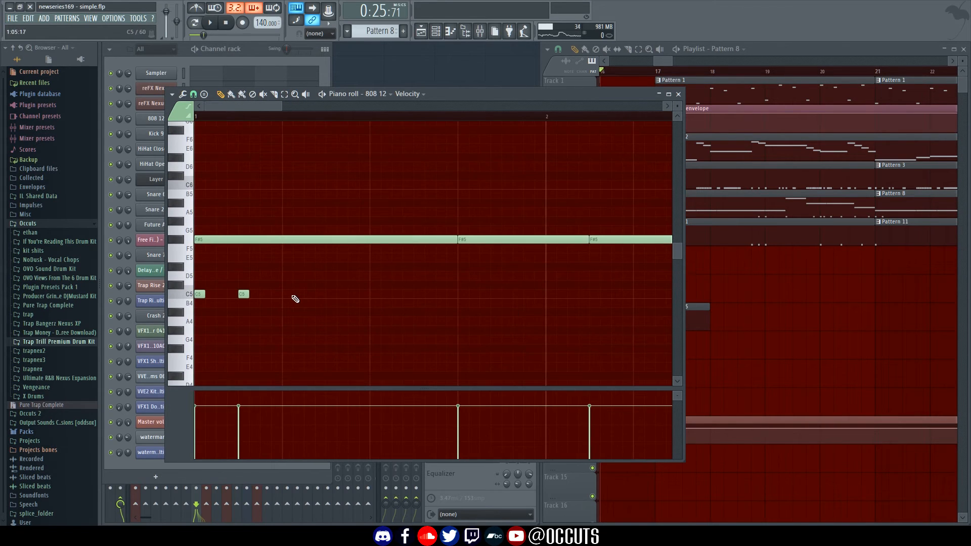
{"action": "left_click_drag", "start_coordinate": [284, 299], "coordinate": [243, 285]}
{"action": "left_click", "coordinate": [522, 321], "text": "ctrl"}
{"action": "scroll", "coordinate": [546, 301], "scroll_direction": "down", "scroll_amount": 2}
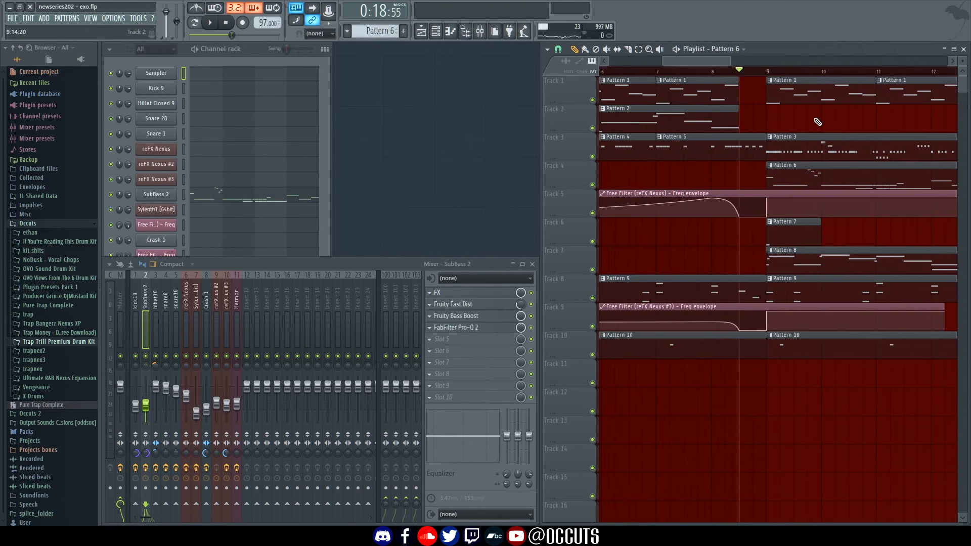
Look along the exo arrangement around bar 9 and select the SubBass 2 channel
{"action": "scroll", "coordinate": [795, 115], "scroll_direction": "right", "scroll_amount": 1}
{"action": "left_click_drag", "start_coordinate": [721, 120], "coordinate": [813, 139]}
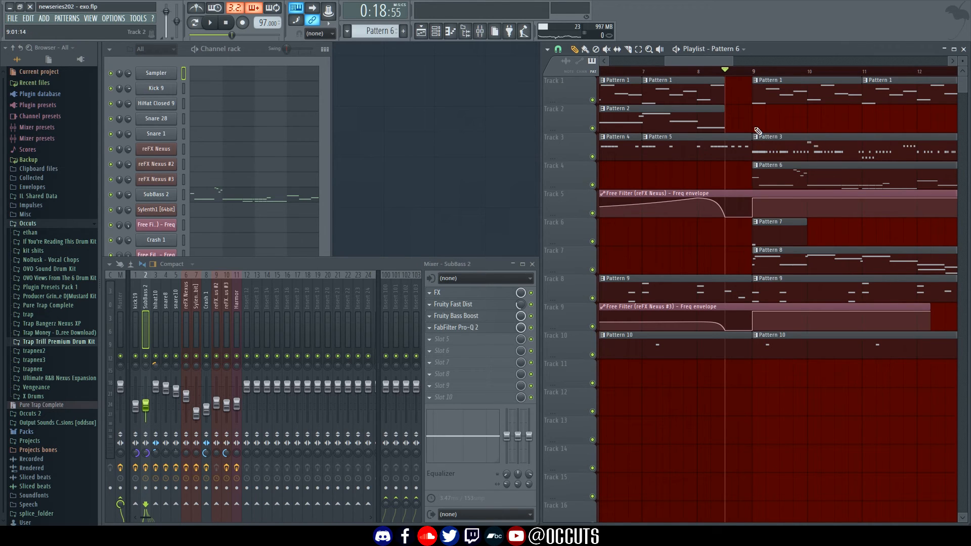
{"action": "scroll", "coordinate": [733, 129], "scroll_direction": "right", "scroll_amount": 2}
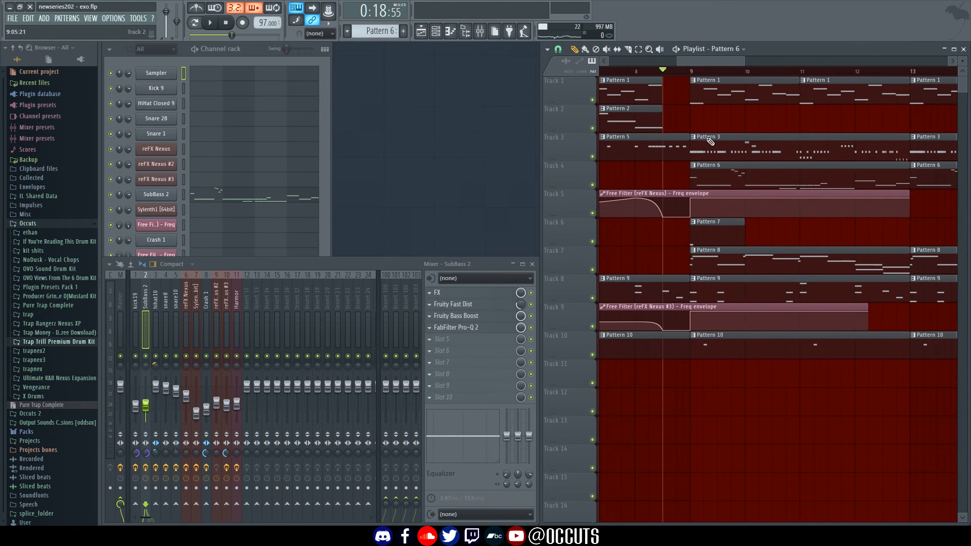
{"action": "left_click", "coordinate": [183, 194]}
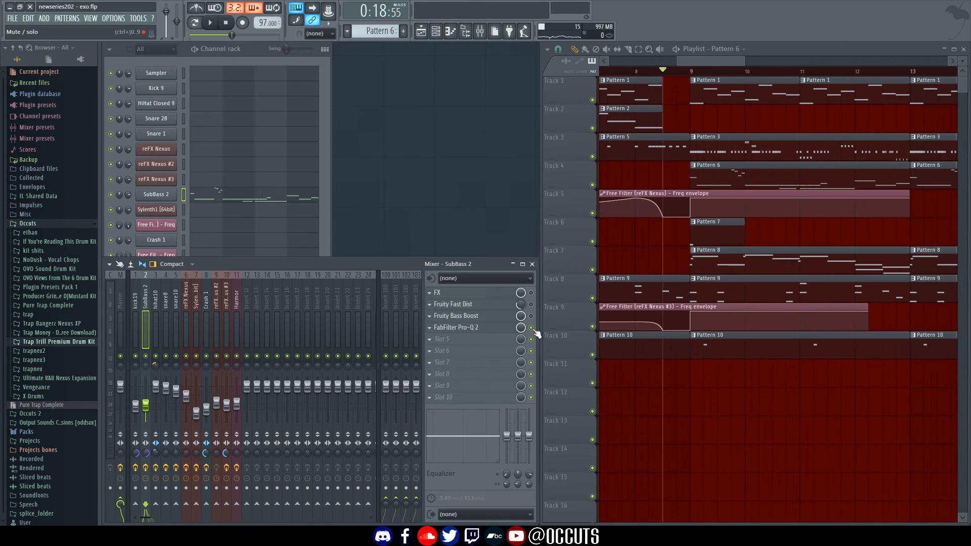
Load Effector into effect slot 6 of the SubBass 2 mixer insert
{"action": "left_click", "coordinate": [445, 351]}
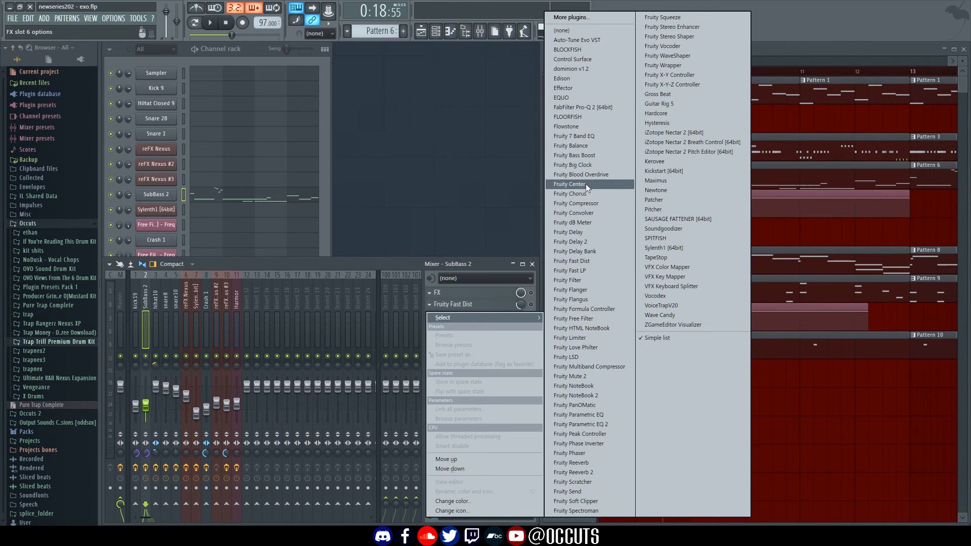
{"action": "left_click", "coordinate": [576, 88]}
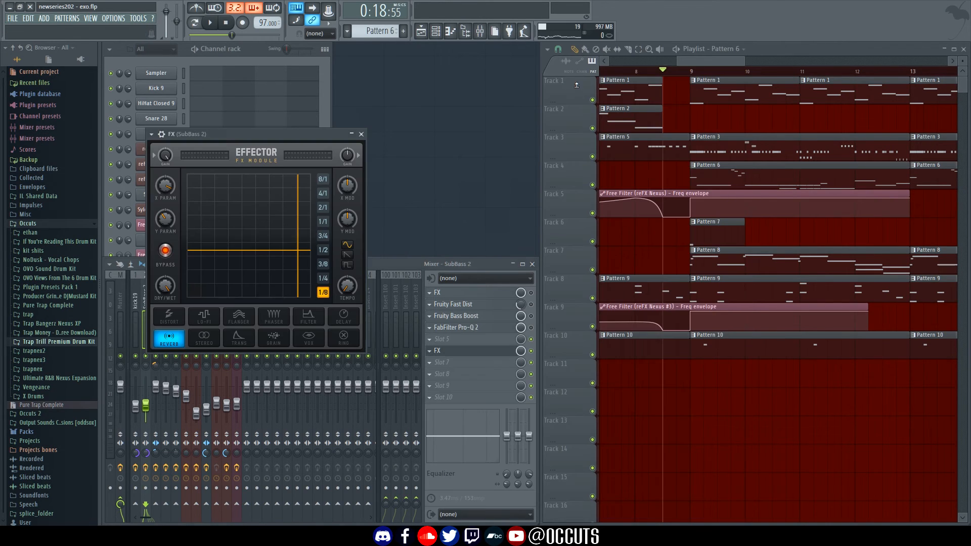
{"action": "left_click_drag", "start_coordinate": [267, 140], "coordinate": [501, 157]}
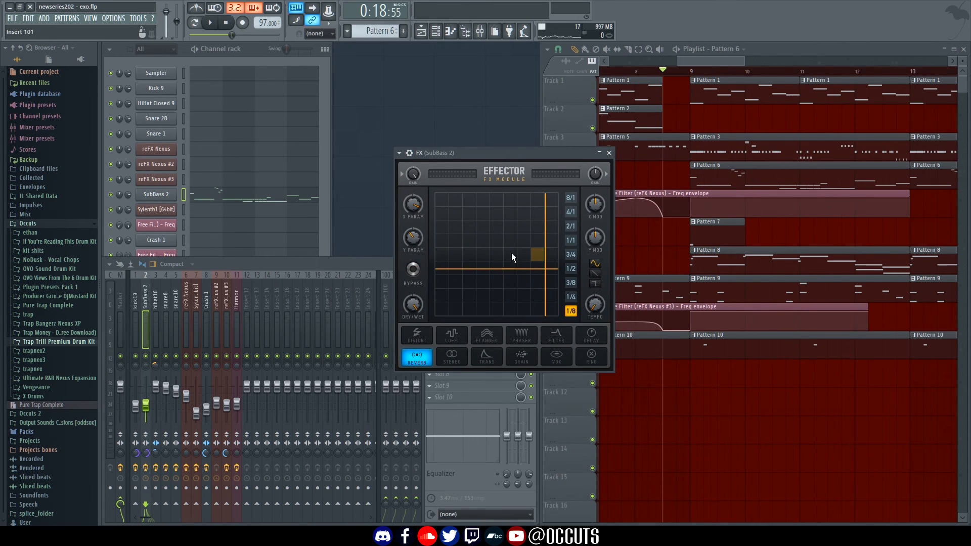
Switch Effector to vox, lower Y to about 20.6, and set SubBass 2 to -13.5 dB
{"action": "left_click_drag", "start_coordinate": [511, 253], "coordinate": [484, 263]}
{"action": "left_click", "coordinate": [557, 356]}
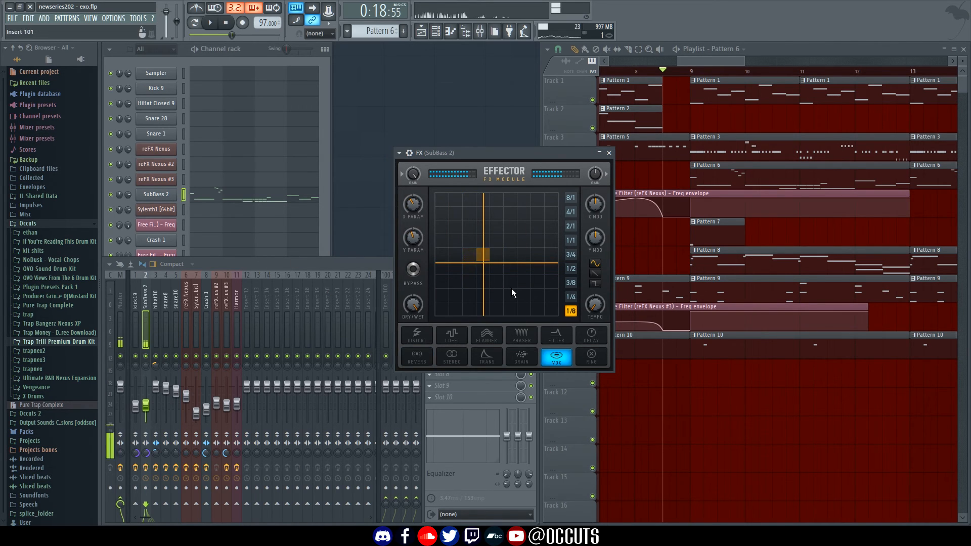
{"action": "left_click_drag", "start_coordinate": [146, 405], "coordinate": [148, 390]}
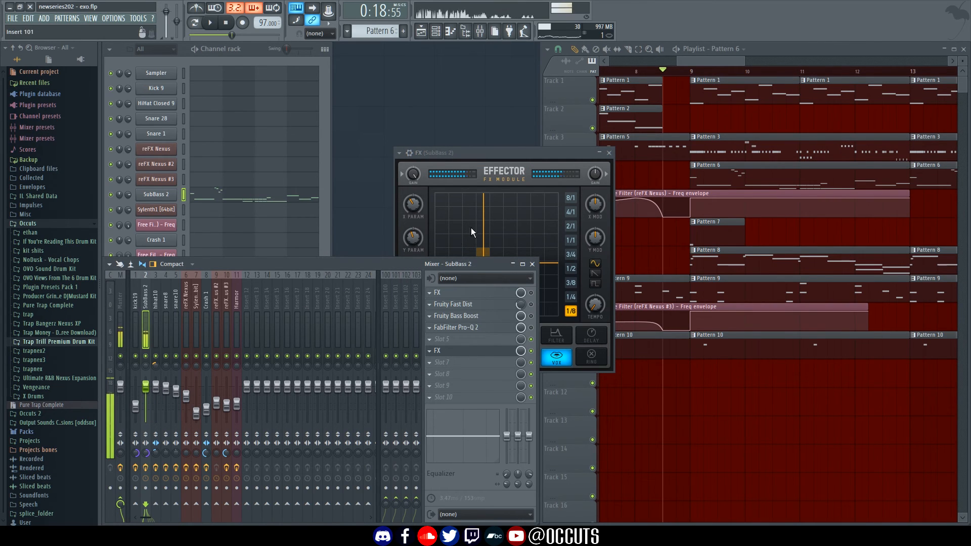
{"action": "left_click_drag", "start_coordinate": [472, 232], "coordinate": [471, 291]}
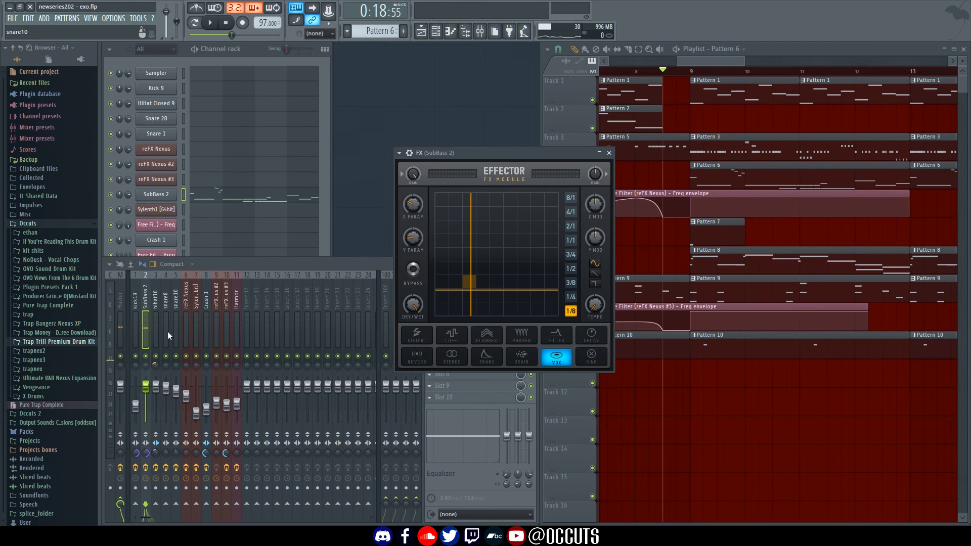
{"action": "left_click_drag", "start_coordinate": [146, 387], "coordinate": [145, 405]}
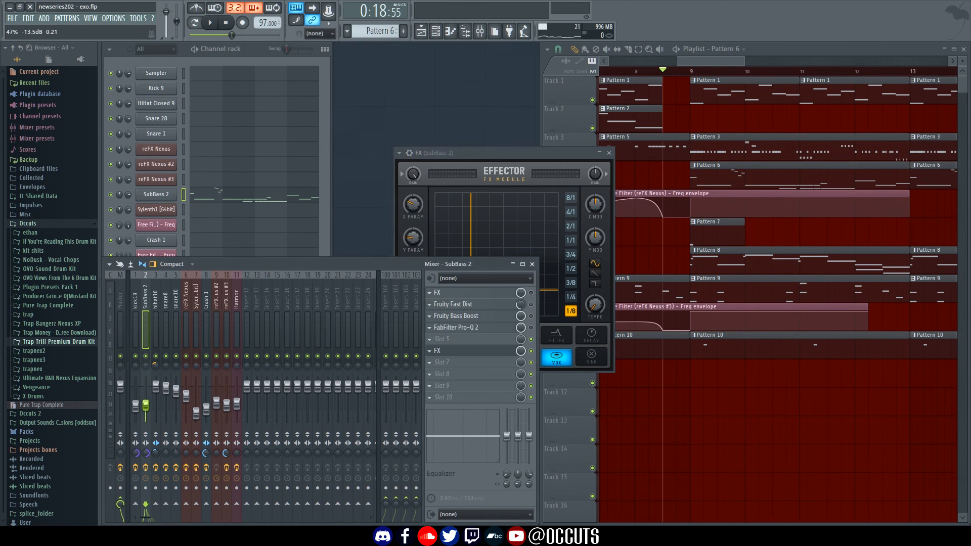
{"action": "left_click", "coordinate": [609, 153]}
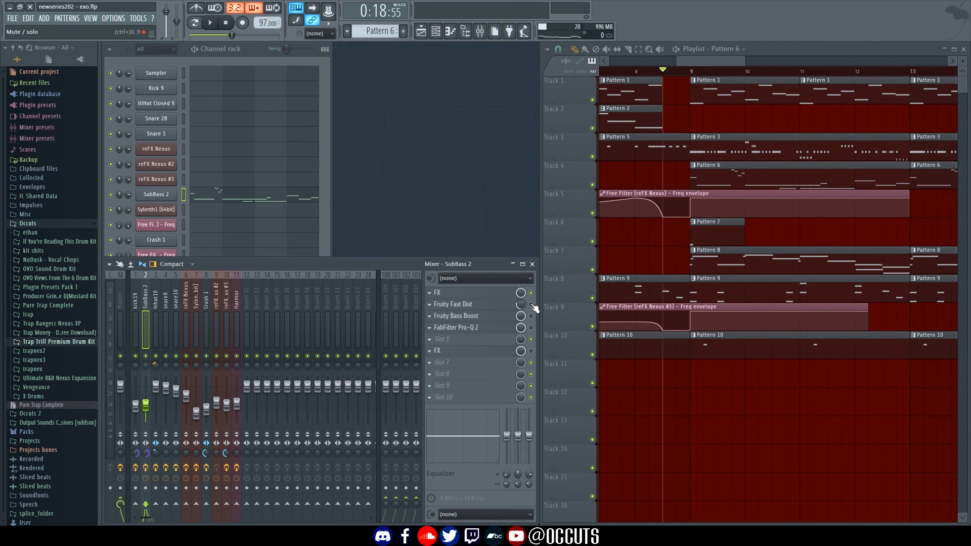
Compare Fruity Fast Dist's A and B modes, keep B, and raise its mix from 42% to 66%
{"action": "left_click", "coordinate": [490, 305]}
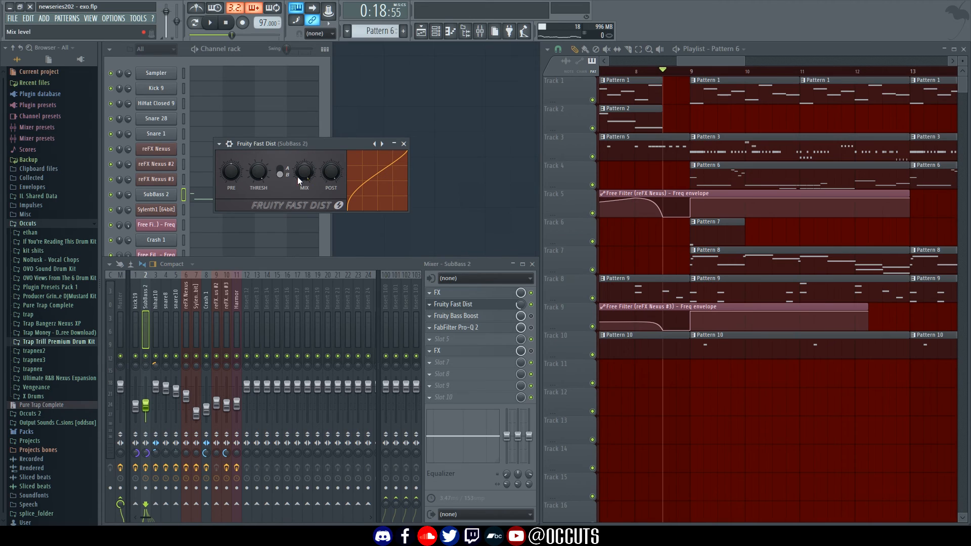
{"action": "left_click", "coordinate": [280, 174]}
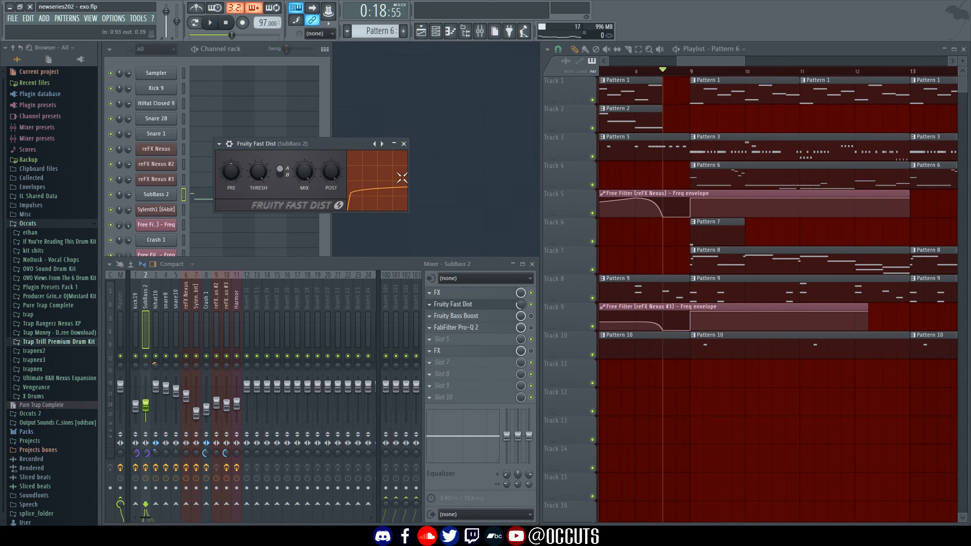
{"action": "left_click_drag", "start_coordinate": [352, 146], "coordinate": [439, 167]}
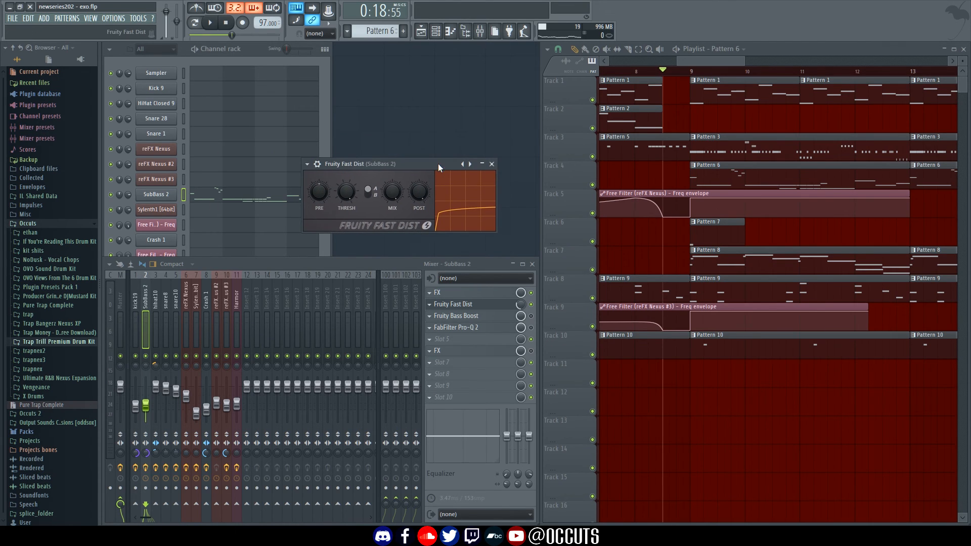
{"action": "left_click", "coordinate": [371, 194]}
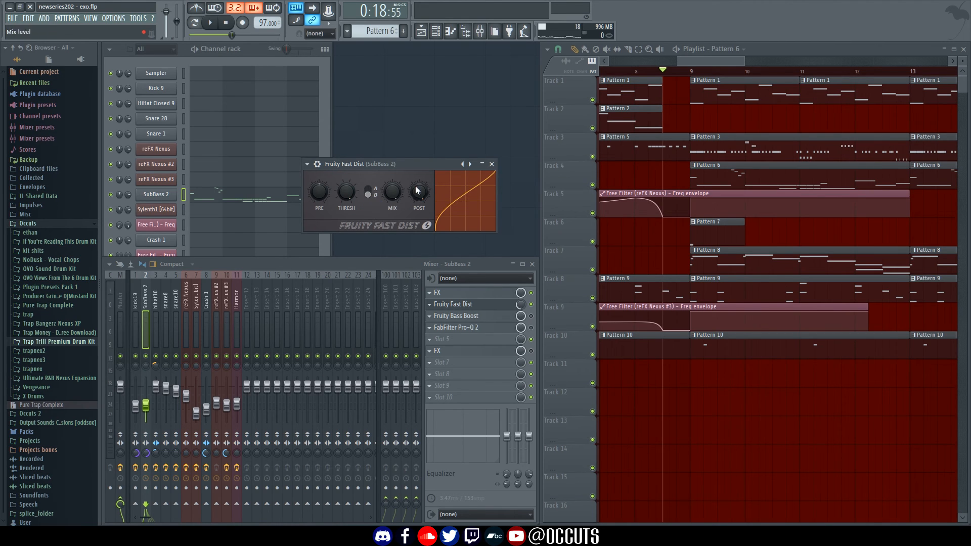
{"action": "left_click", "coordinate": [492, 163]}
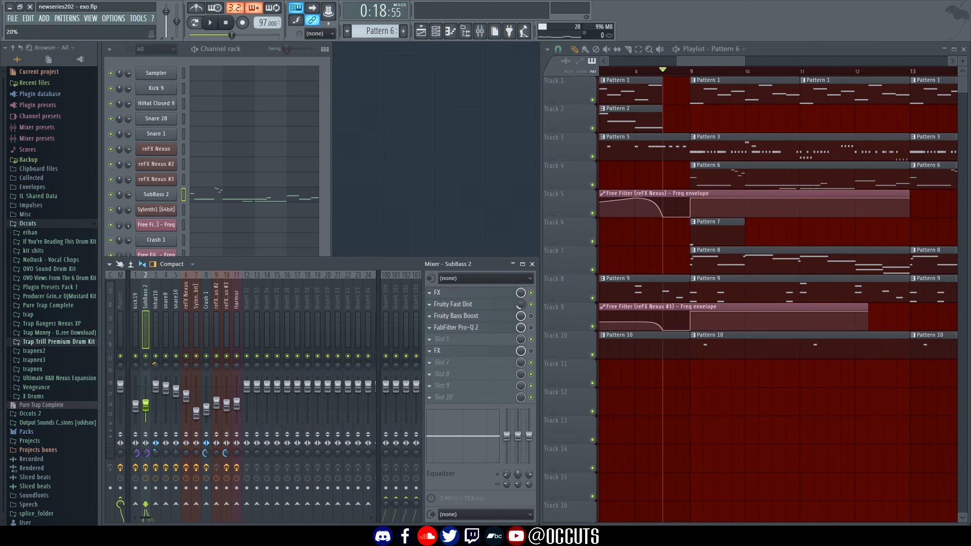
{"action": "left_click_drag", "start_coordinate": [521, 304], "coordinate": [521, 290]}
Look over the Fruity Bass Boost settings on the SubBass 2 insert
{"action": "left_click", "coordinate": [485, 315]}
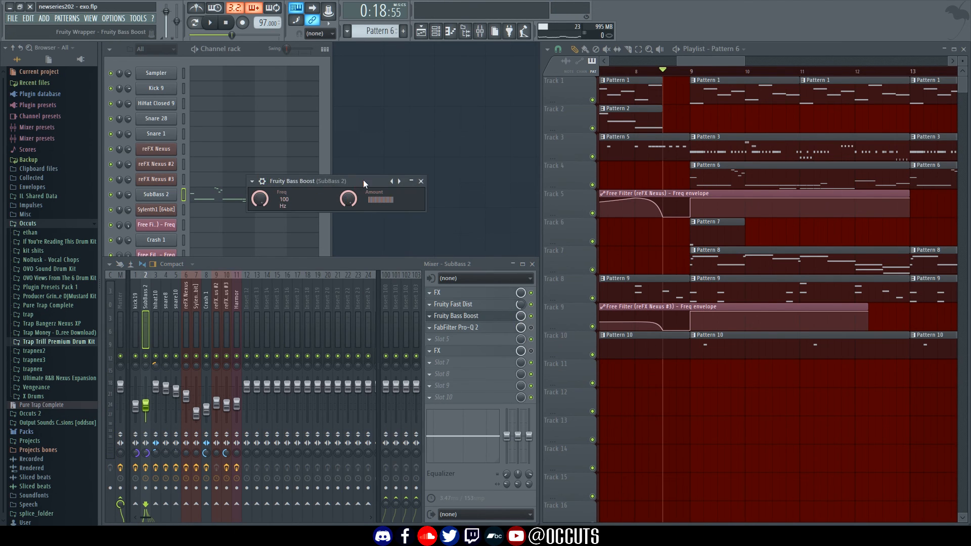
{"action": "left_click_drag", "start_coordinate": [363, 180], "coordinate": [508, 170]}
{"action": "left_click", "coordinate": [500, 316]}
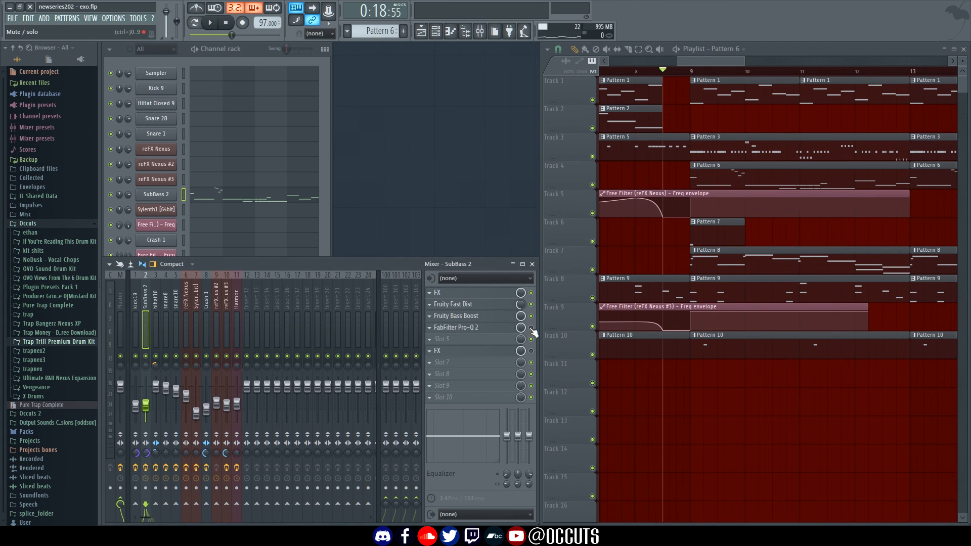
{"action": "left_click", "coordinate": [506, 328]}
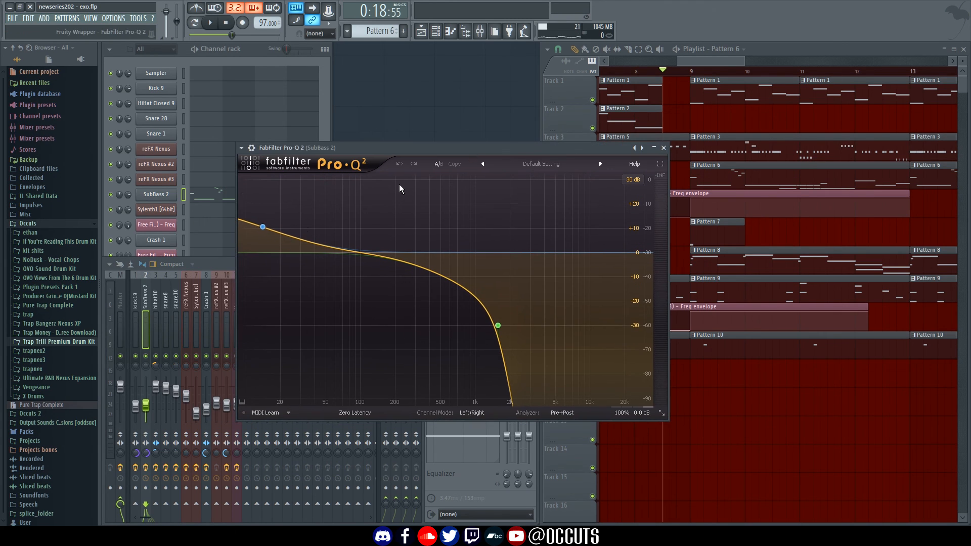
Boost a low shelf +18.54 dB at 27.868 Hz, add a 12 Hz low cut, and move the high cut to about 2.1 kHz
{"action": "left_click_drag", "start_coordinate": [262, 226], "coordinate": [297, 230]}
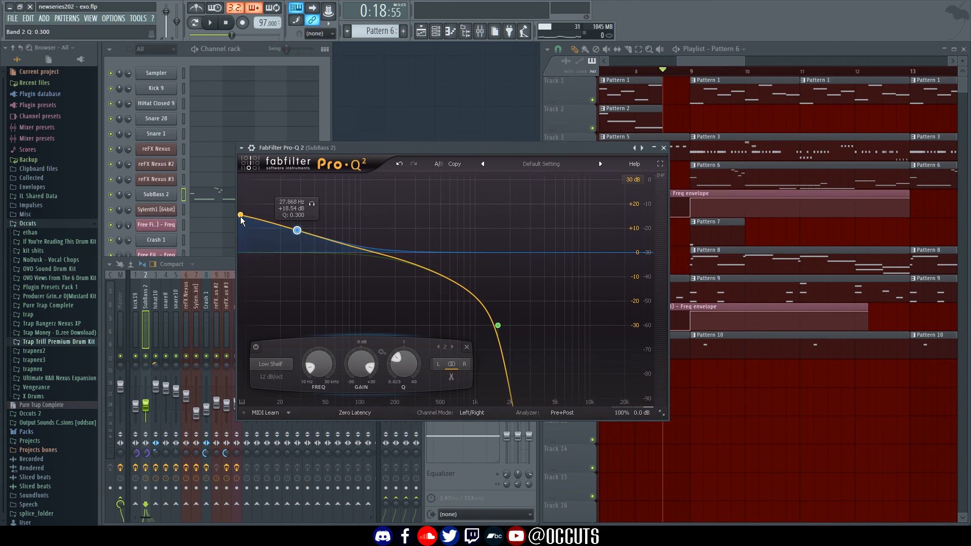
{"action": "left_click_drag", "start_coordinate": [241, 217], "coordinate": [248, 257]}
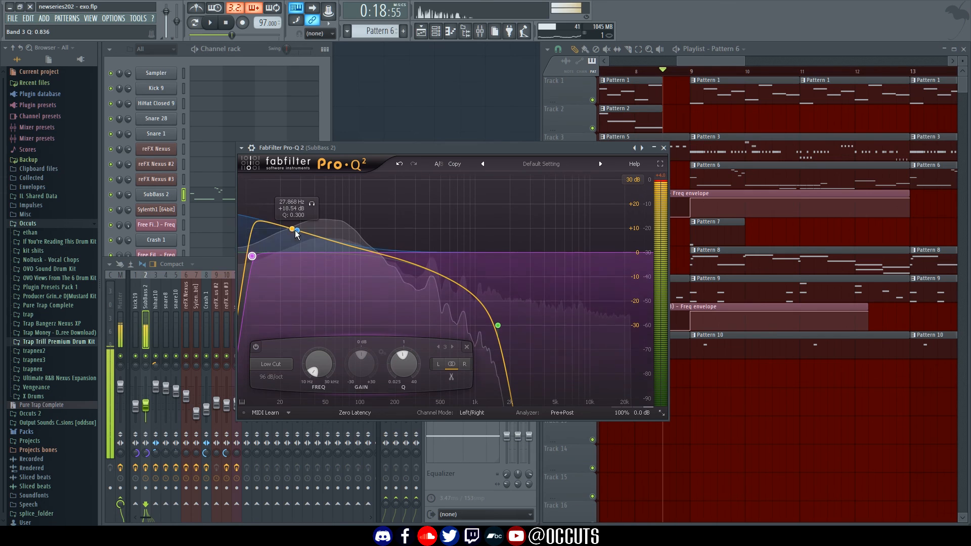
{"action": "left_click_drag", "start_coordinate": [499, 327], "coordinate": [515, 405]}
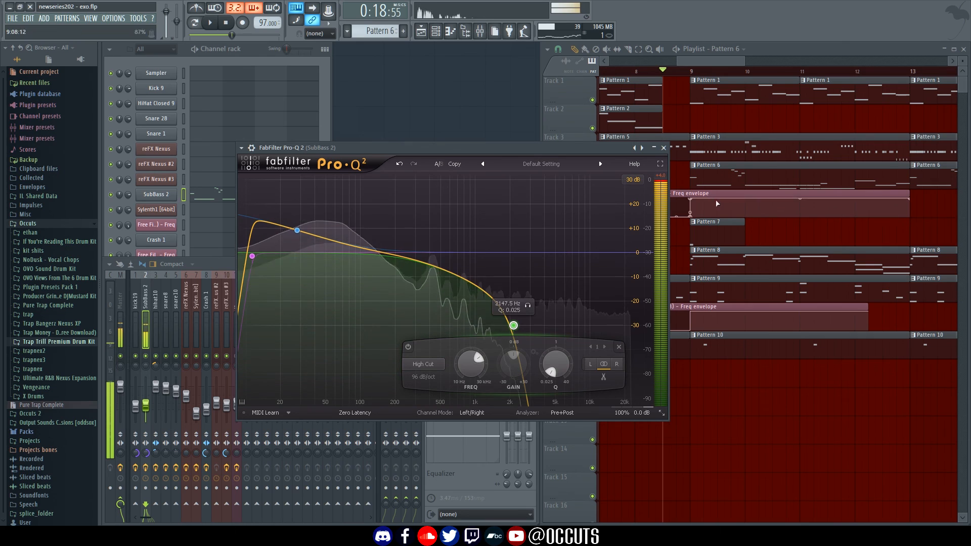
{"action": "left_click", "coordinate": [664, 147]}
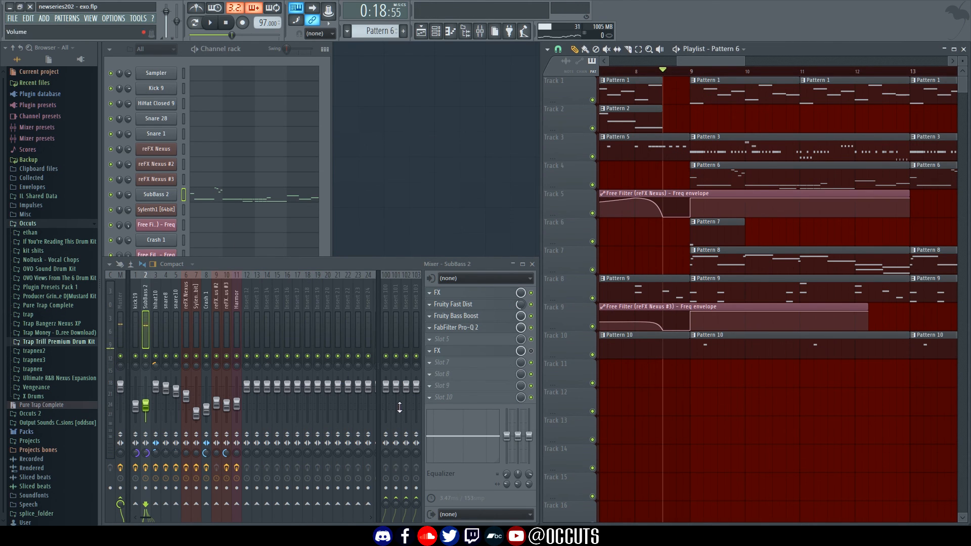
Set SubBass 2's mixer volume to -12.0 dB while the beat plays, then stop playback
{"action": "key", "text": "space"}
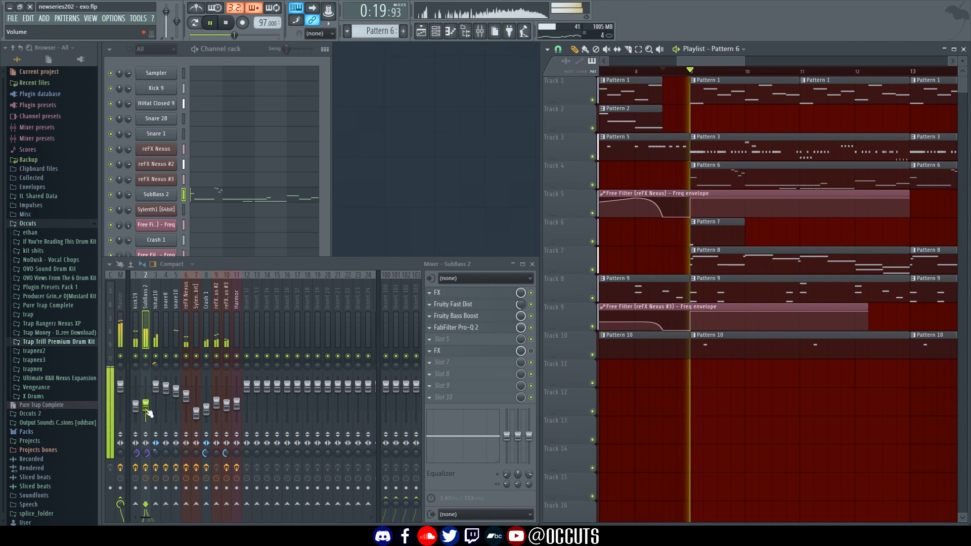
{"action": "left_click_drag", "start_coordinate": [147, 409], "coordinate": [146, 405]}
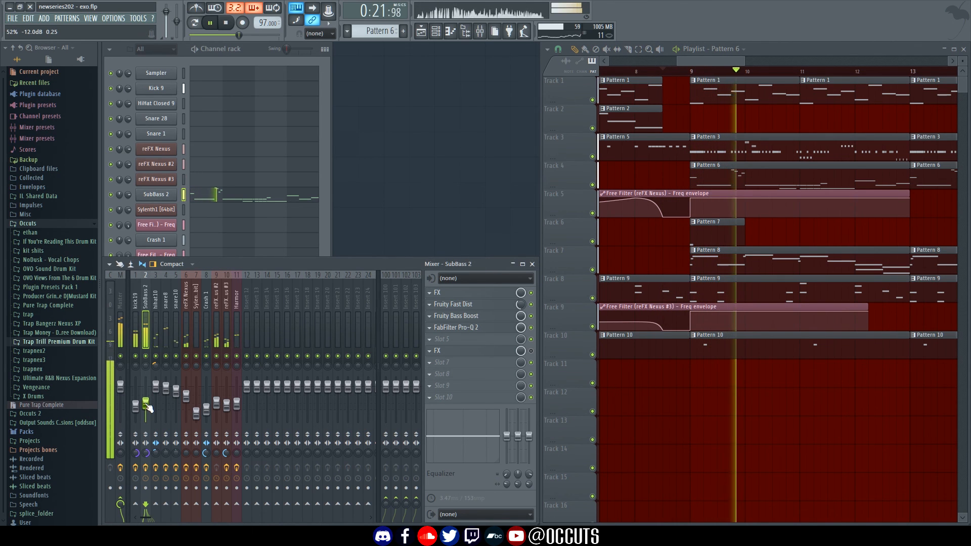
{"action": "scroll", "coordinate": [700, 408], "scroll_direction": "right", "scroll_amount": 4}
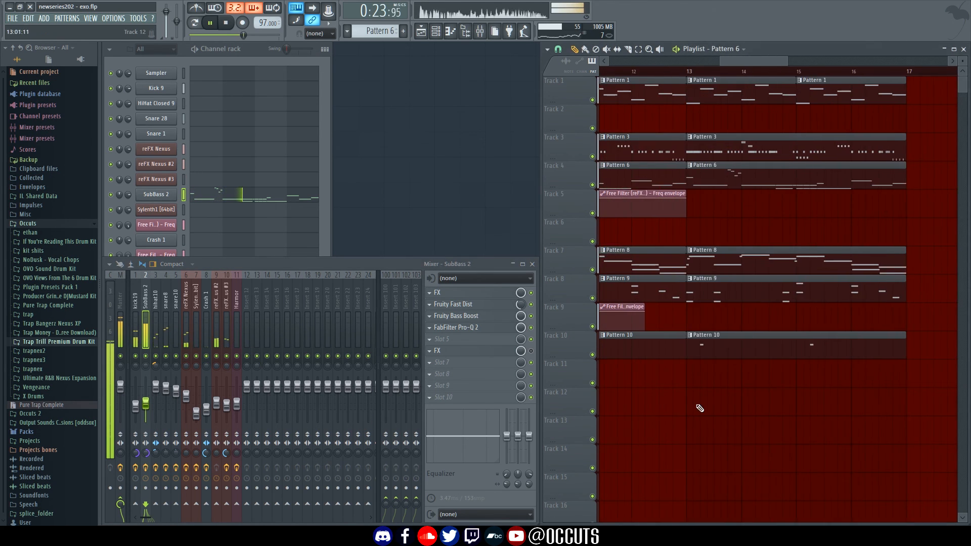
{"action": "scroll", "coordinate": [658, 404], "scroll_direction": "left", "scroll_amount": 2}
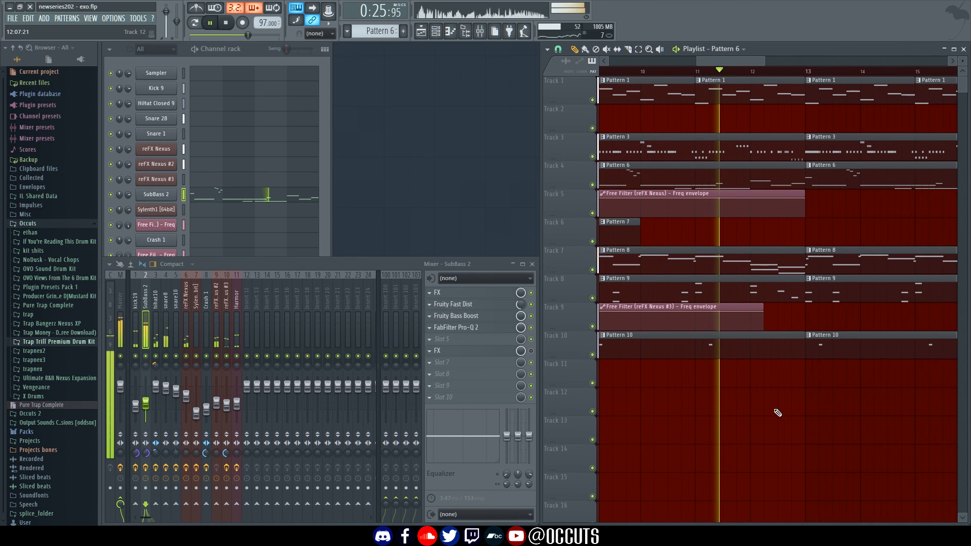
{"action": "key", "text": "space"}
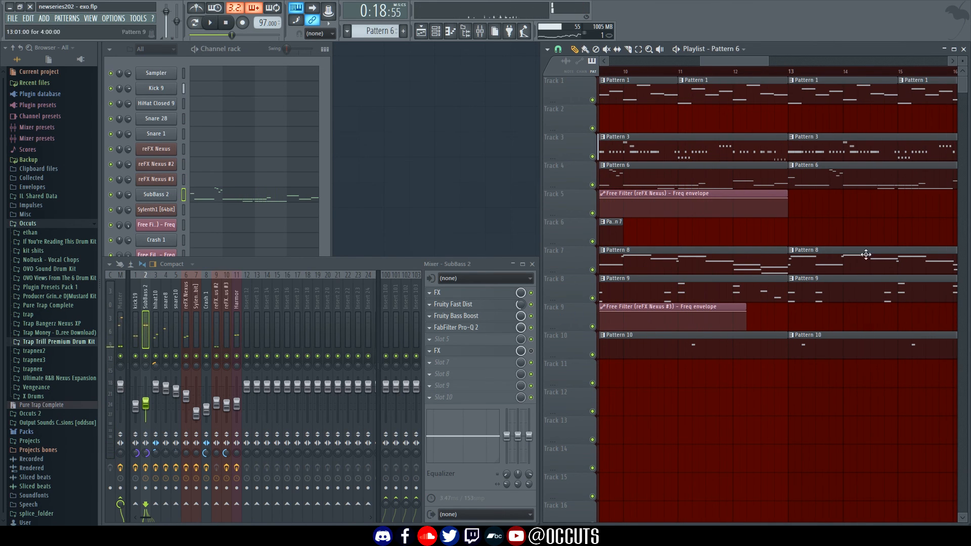
{"action": "scroll", "coordinate": [785, 236], "scroll_direction": "right", "scroll_amount": 2}
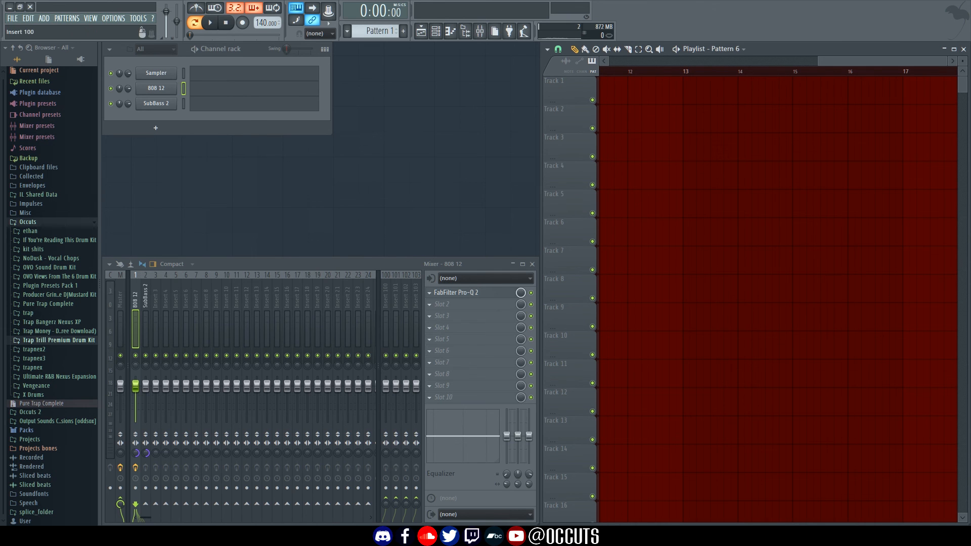
Bring OBS Studio to the front to stop the recording
{"action": "left_click", "coordinate": [388, 536]}
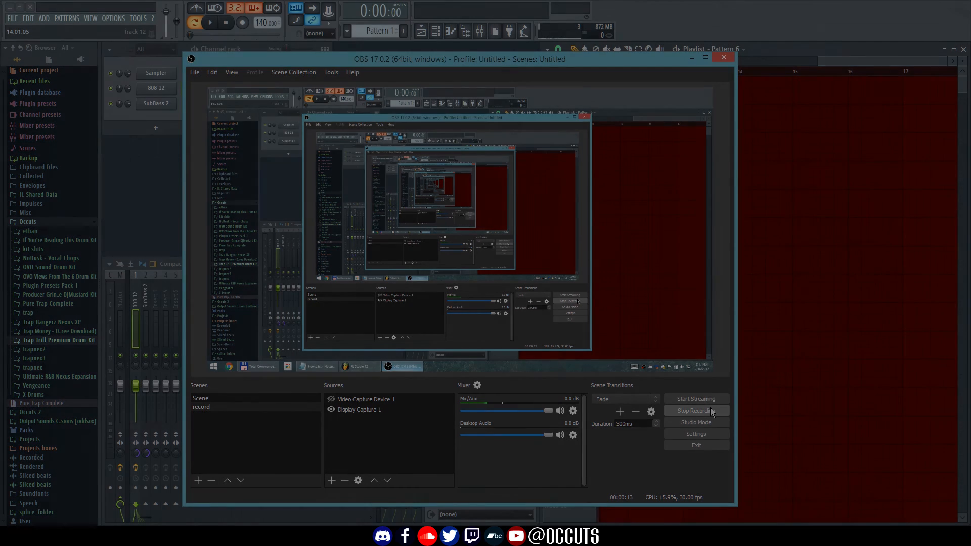